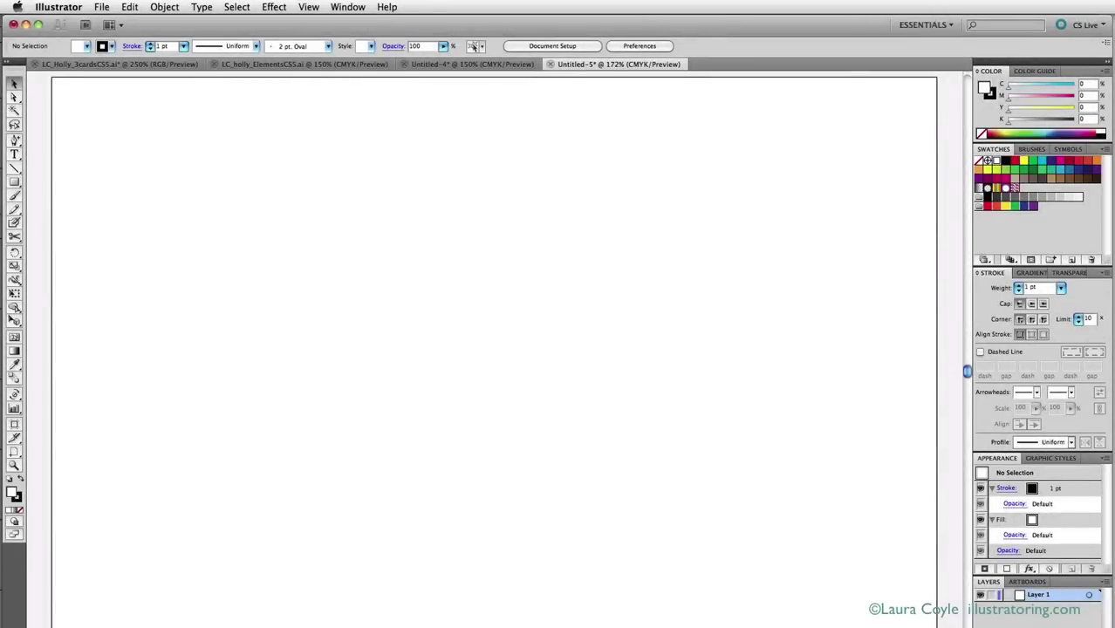
Open Illustrator's General preferences.
click(66, 8)
mouse_move(70, 43)
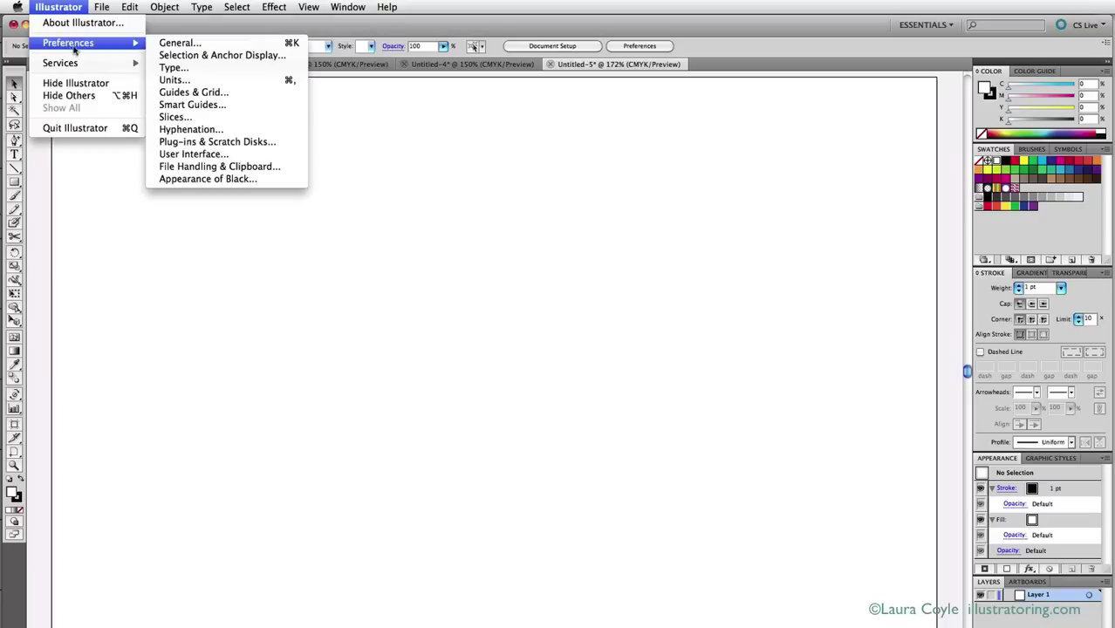
click(180, 43)
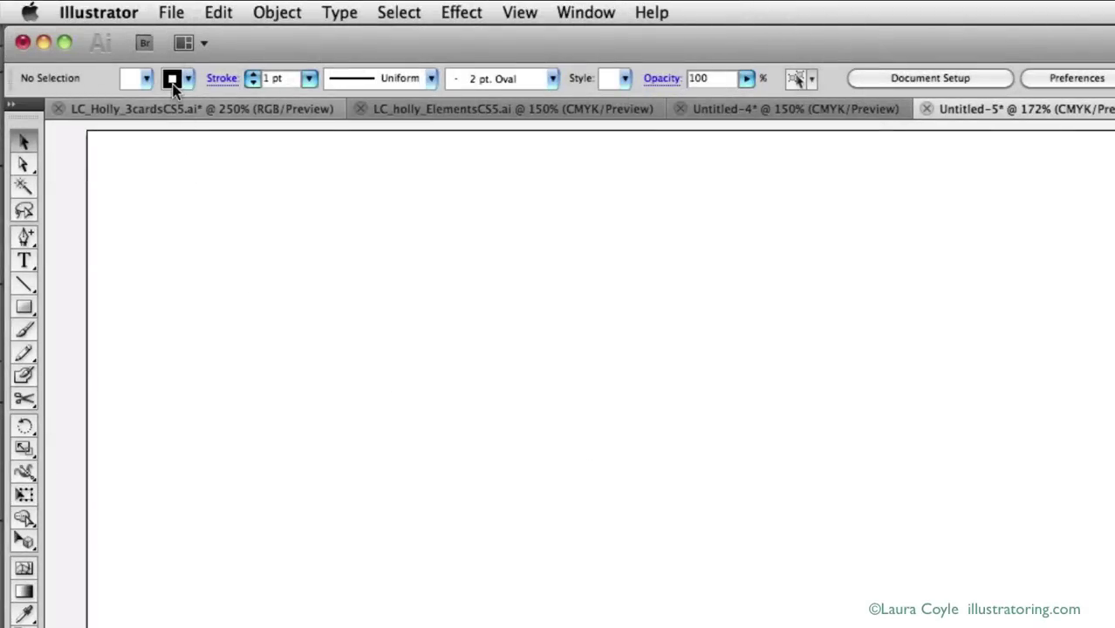
Set the fill to None and the stroke weight to 6 pt.
click(139, 81)
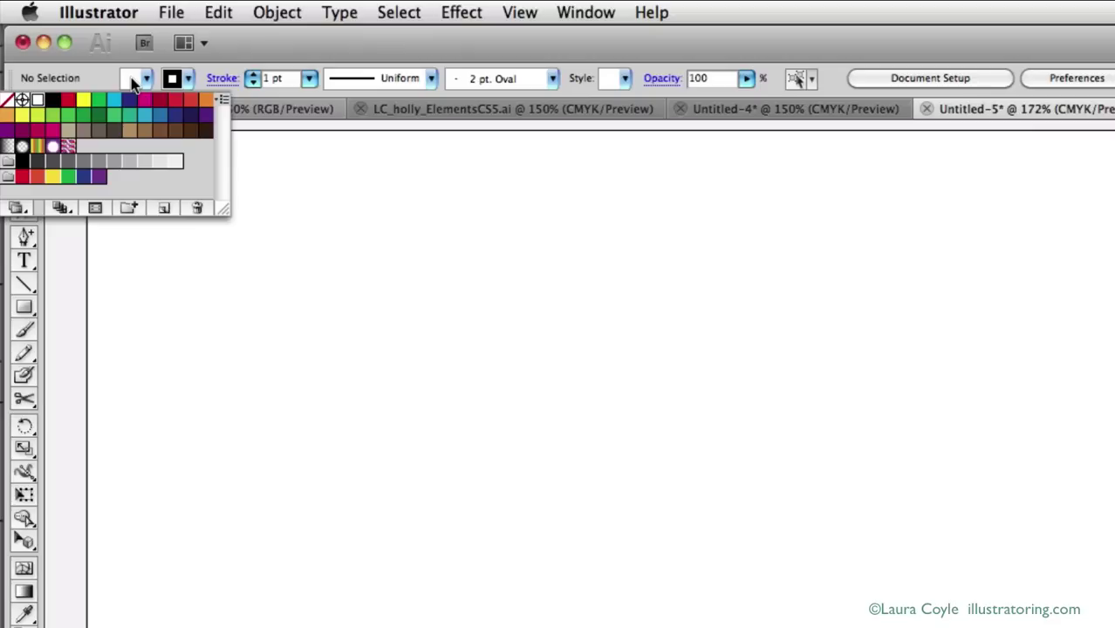
click(9, 104)
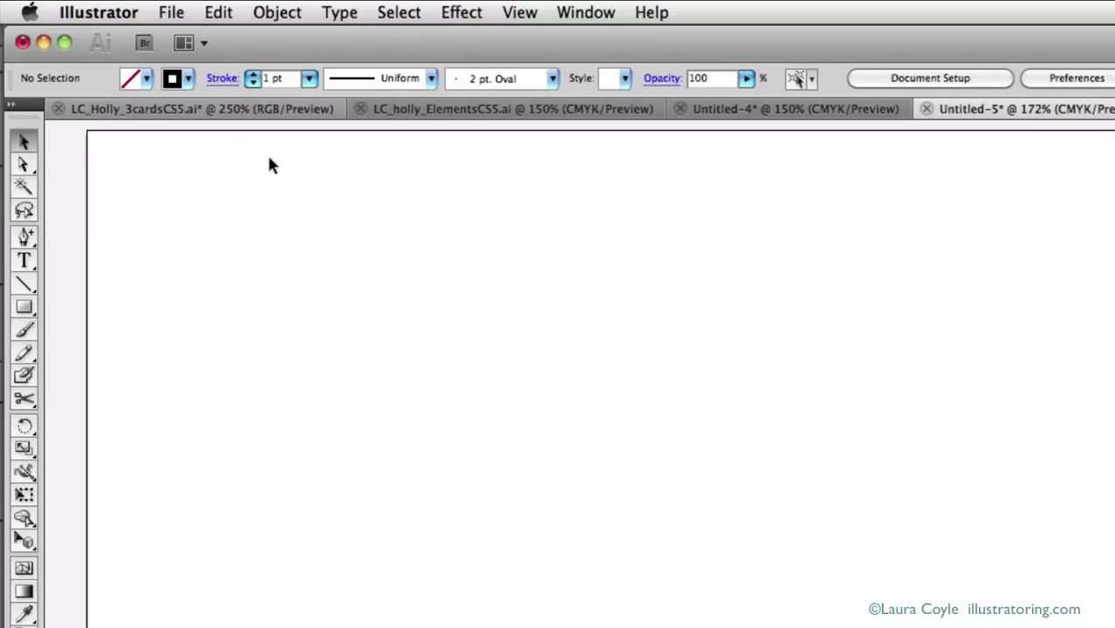
click(310, 79)
click(330, 179)
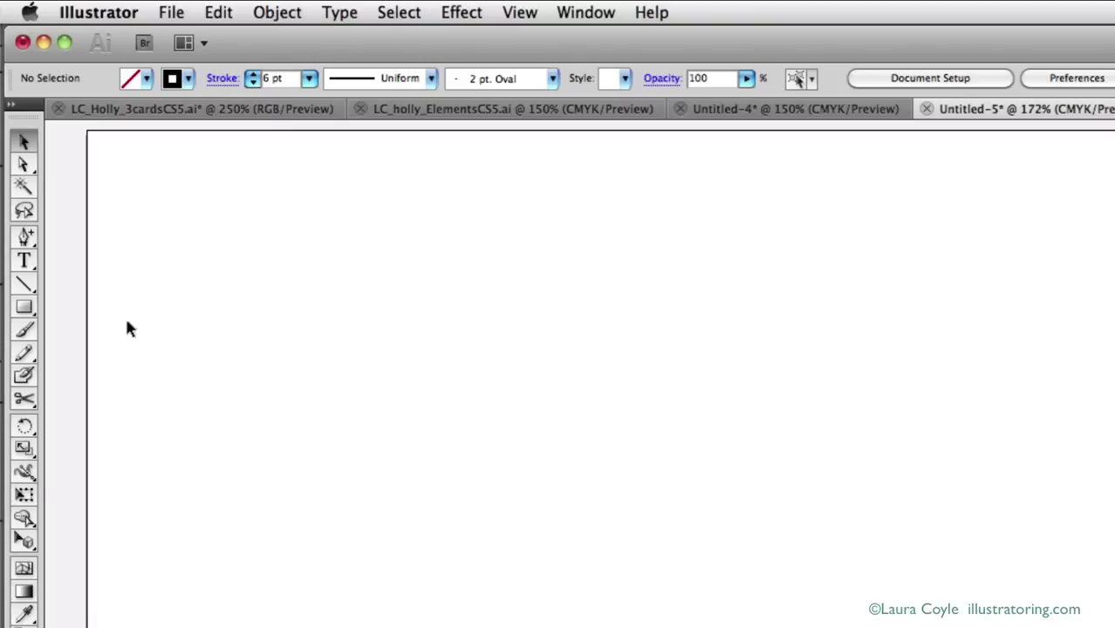
Draw a vertical line, Length 1 in at Angle 90°, with the Line Segment tool.
click(24, 282)
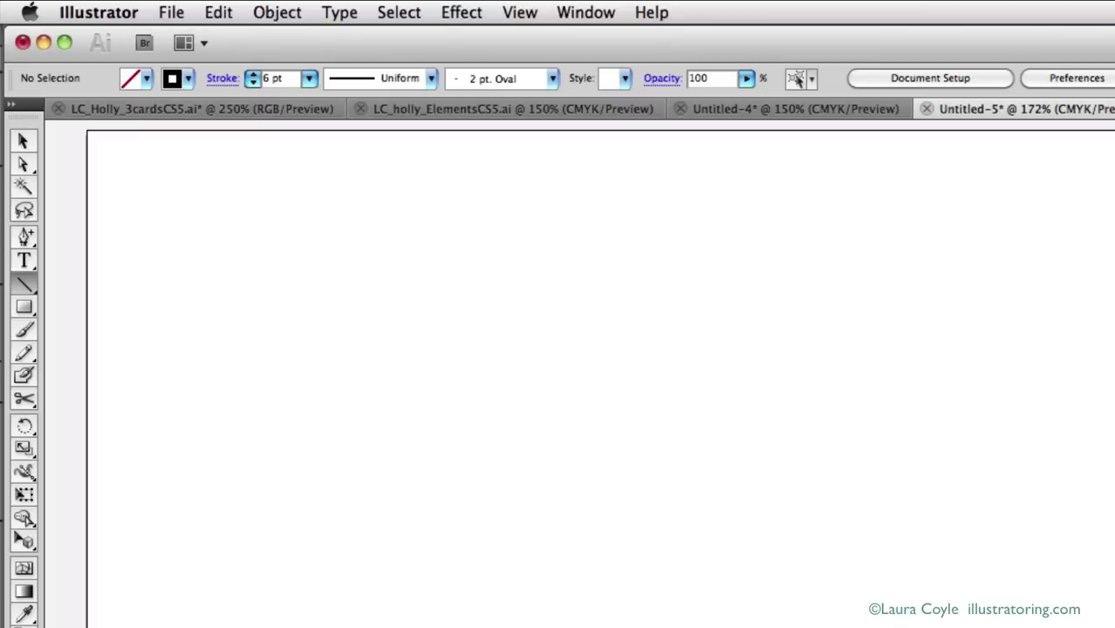
click(739, 289)
drag(739, 289, 490, 264)
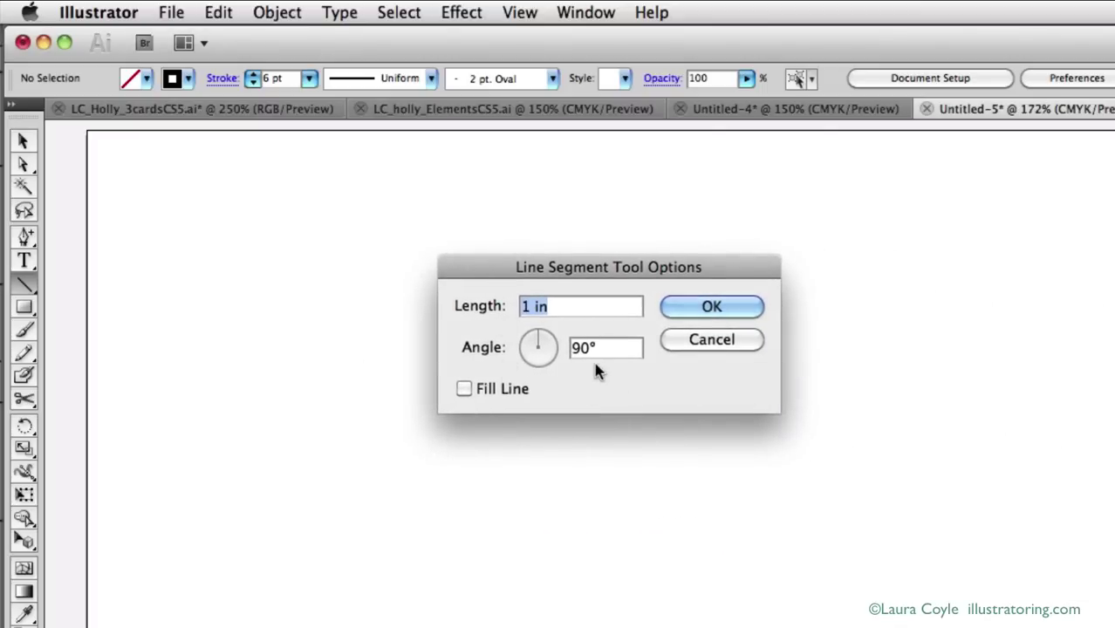
click(712, 308)
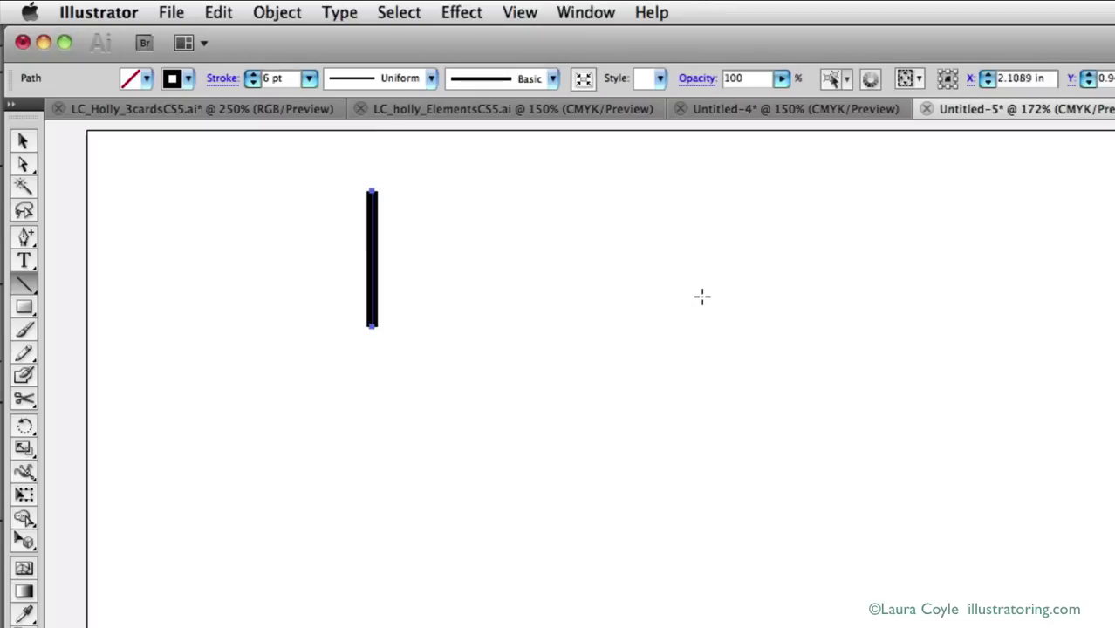
Draw a 0.25 in by 0.25 in square beside the line.
key(m)
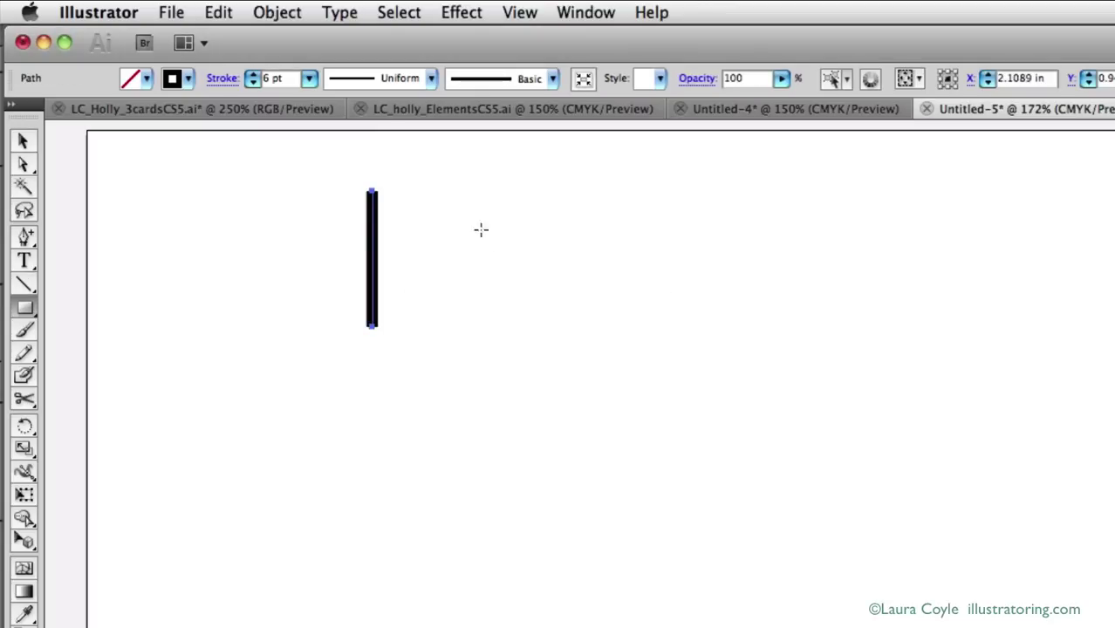
key(super+shift+a)
click(490, 256)
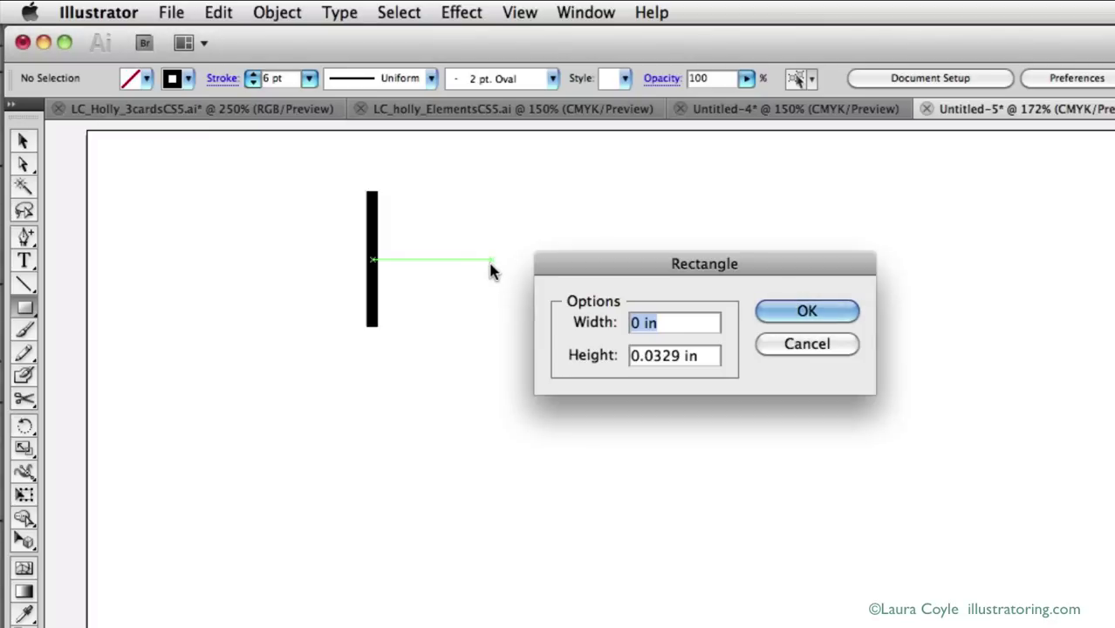
text(.25)
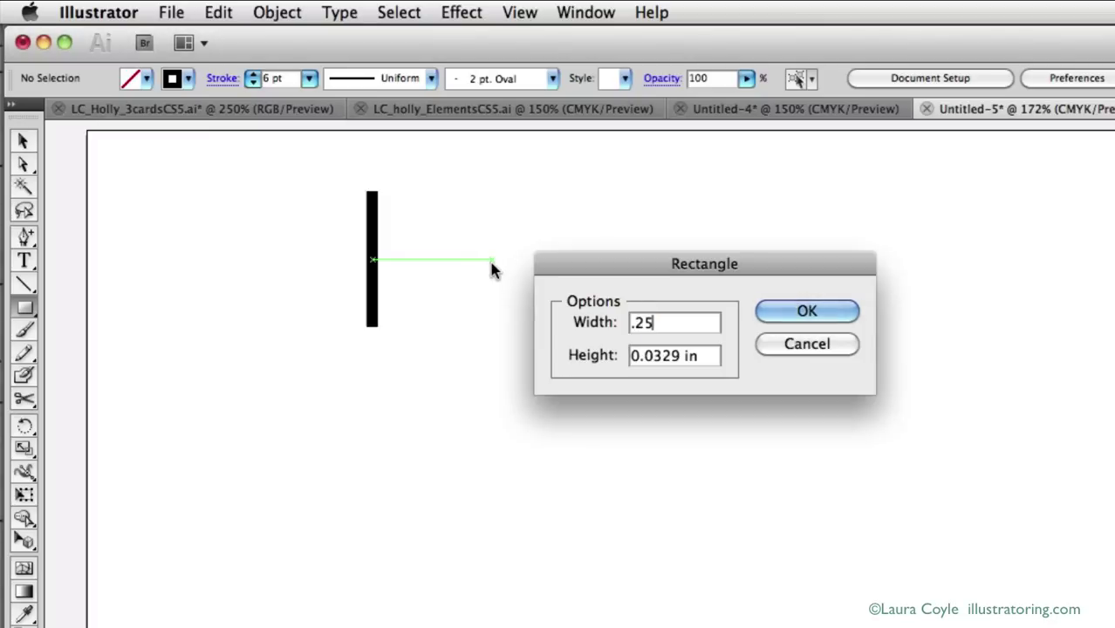
key(Tab)
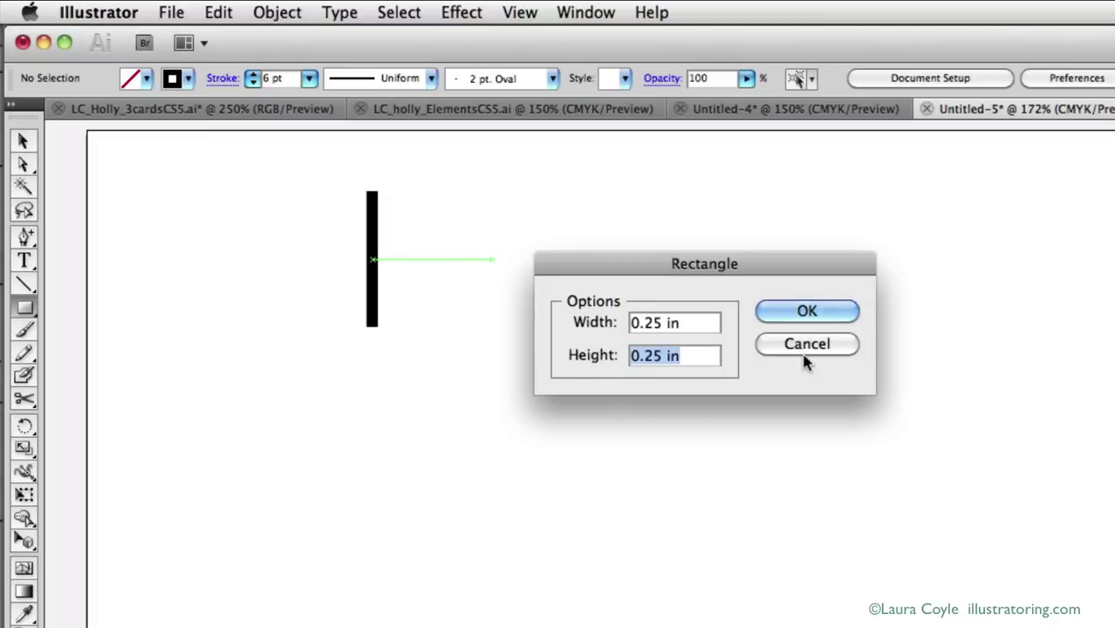
click(806, 311)
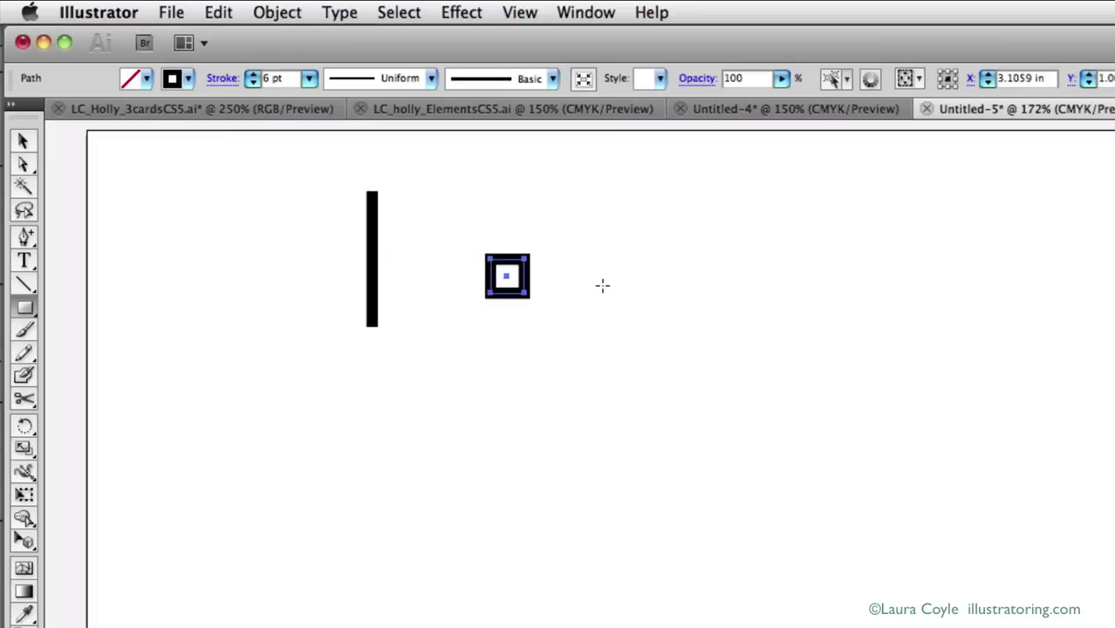
Delete the square's top-right anchor with Direct Selection to leave an L-shaped corner.
key(a)
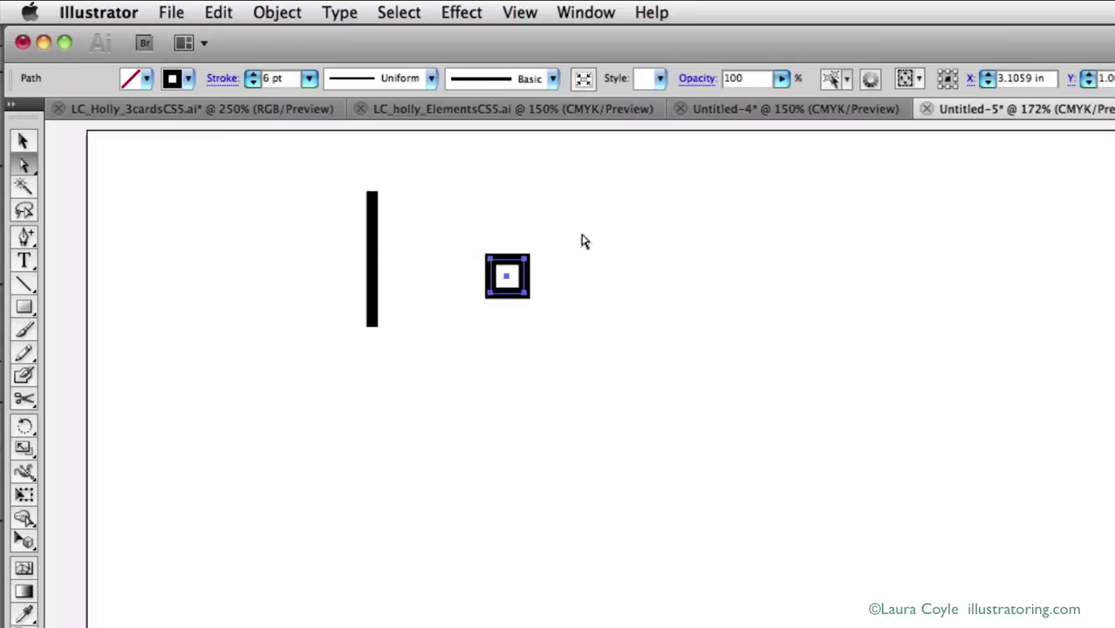
click(541, 267)
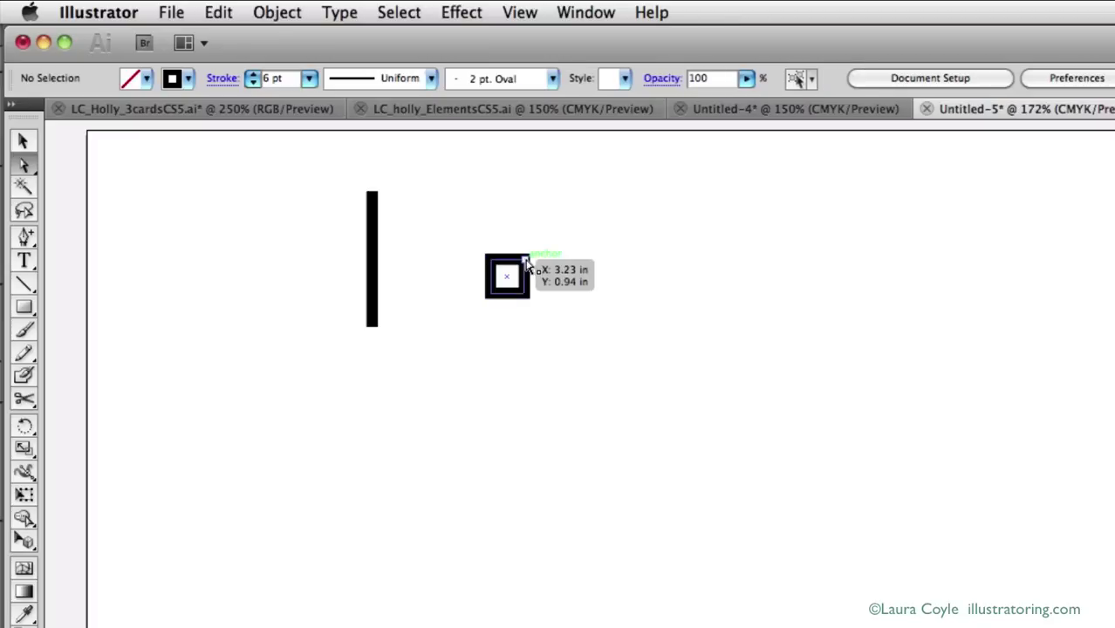
click(526, 259)
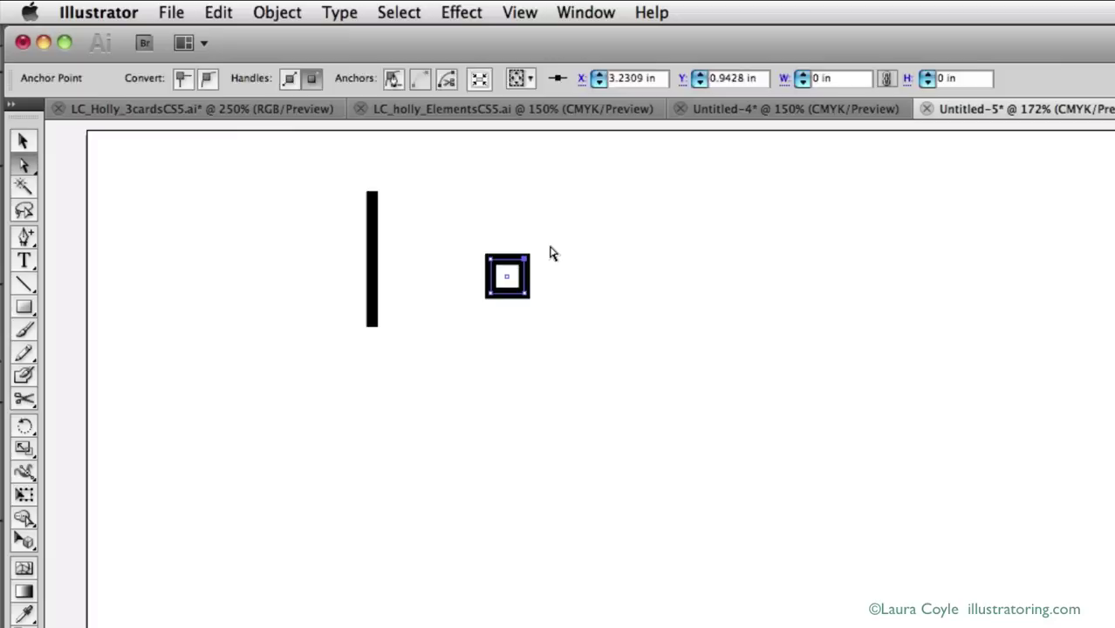
key(Delete)
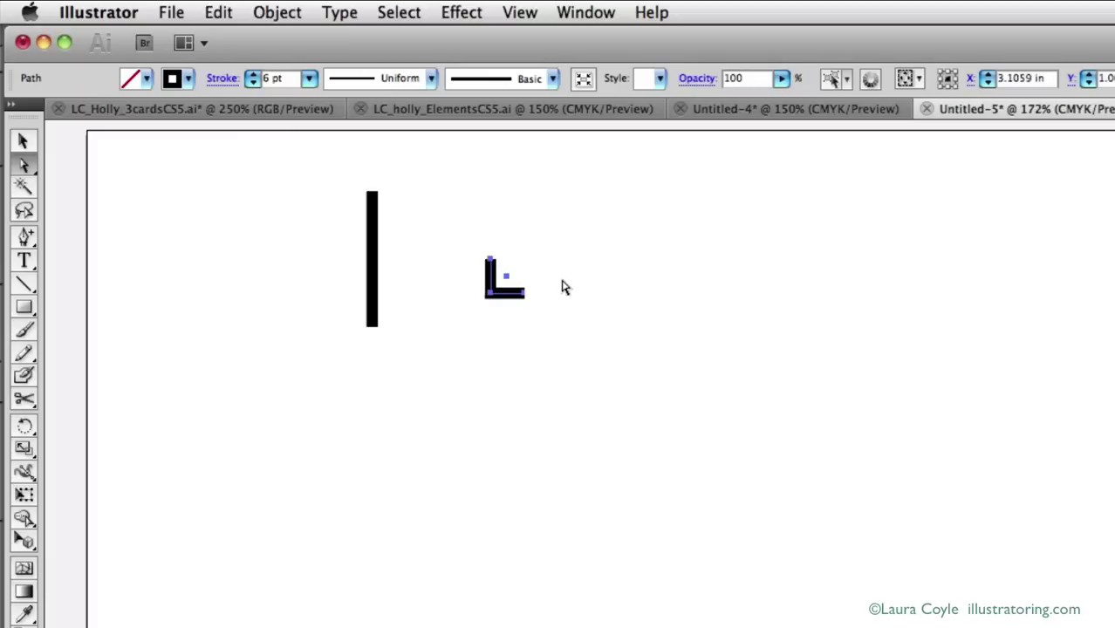
Rotate the L-shaped corner 45° with Free Transform so it forms a V.
key(v)
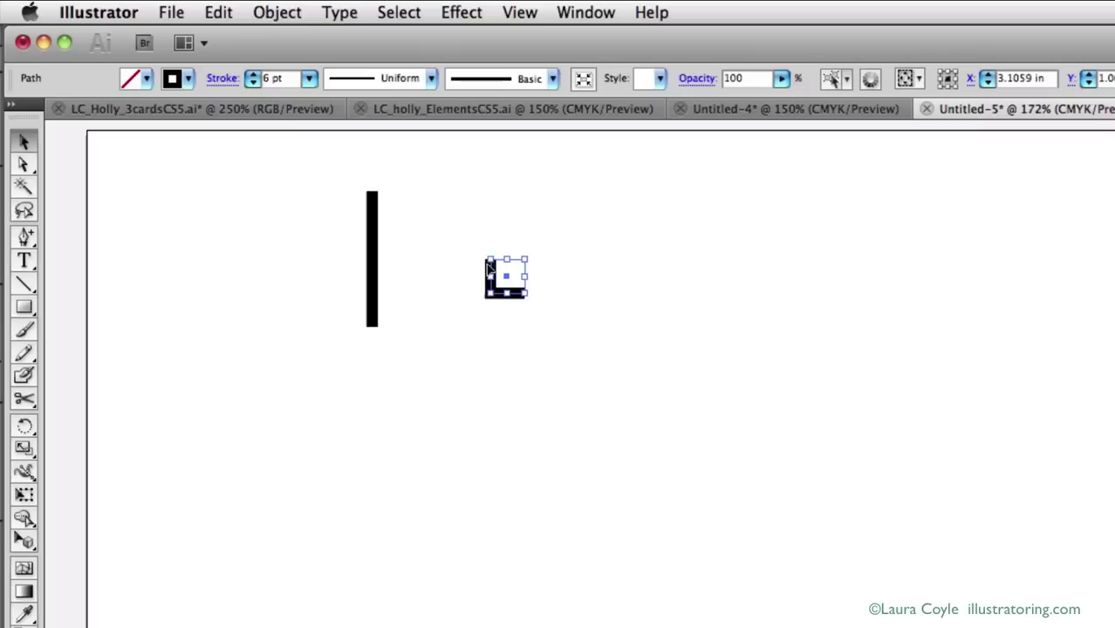
drag(490, 292, 498, 295)
key(e)
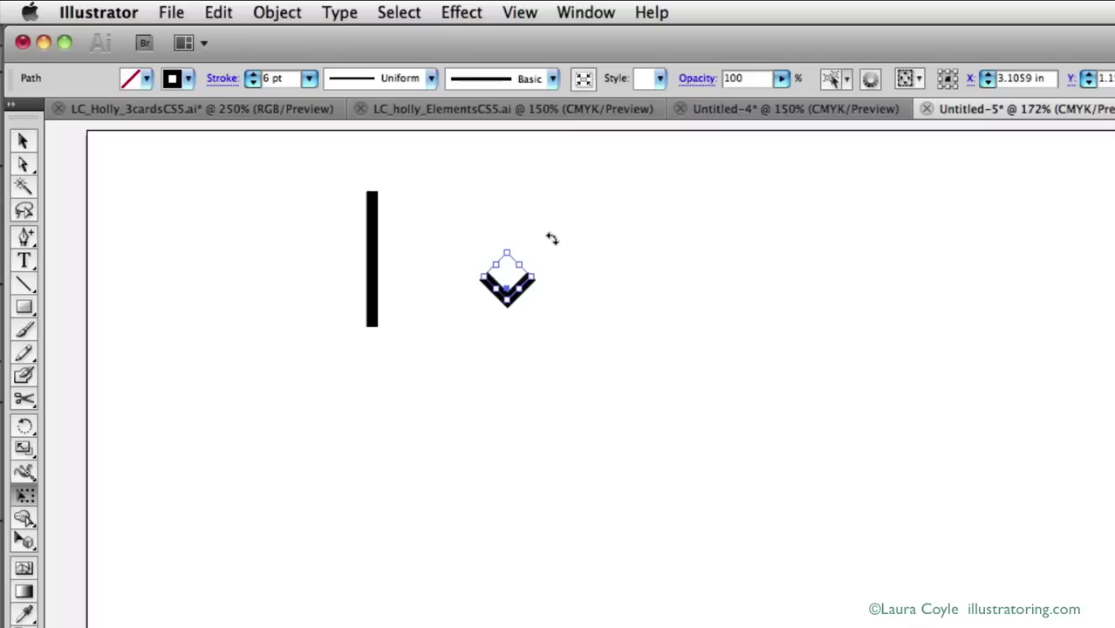
key(v)
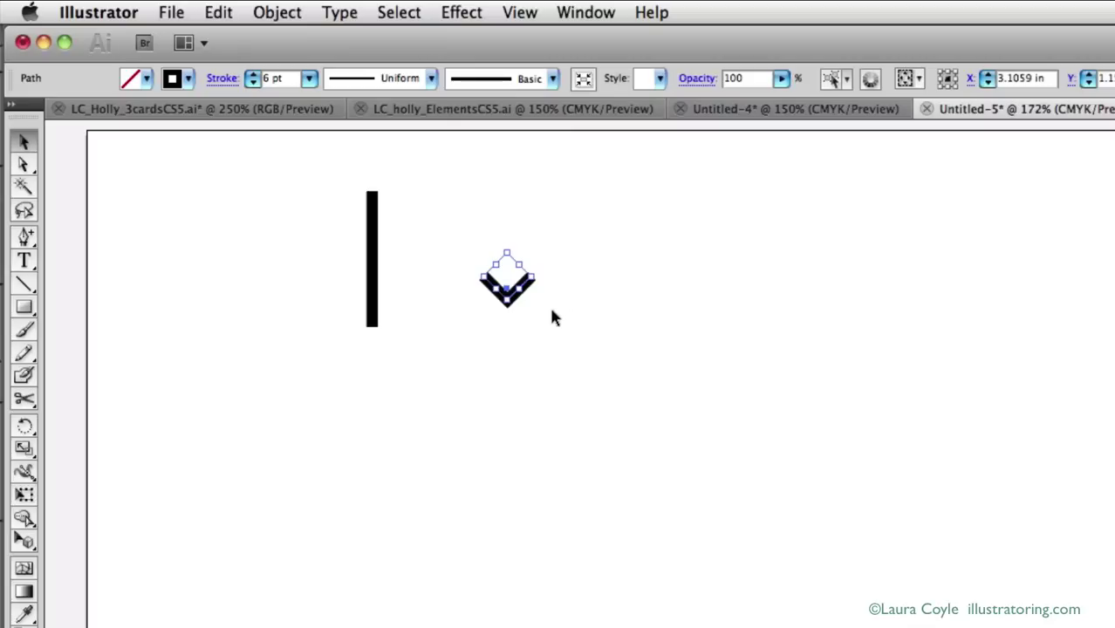
click(549, 305)
Place the V on top of the vertical line and duplicate it lower down.
drag(510, 301, 372, 235)
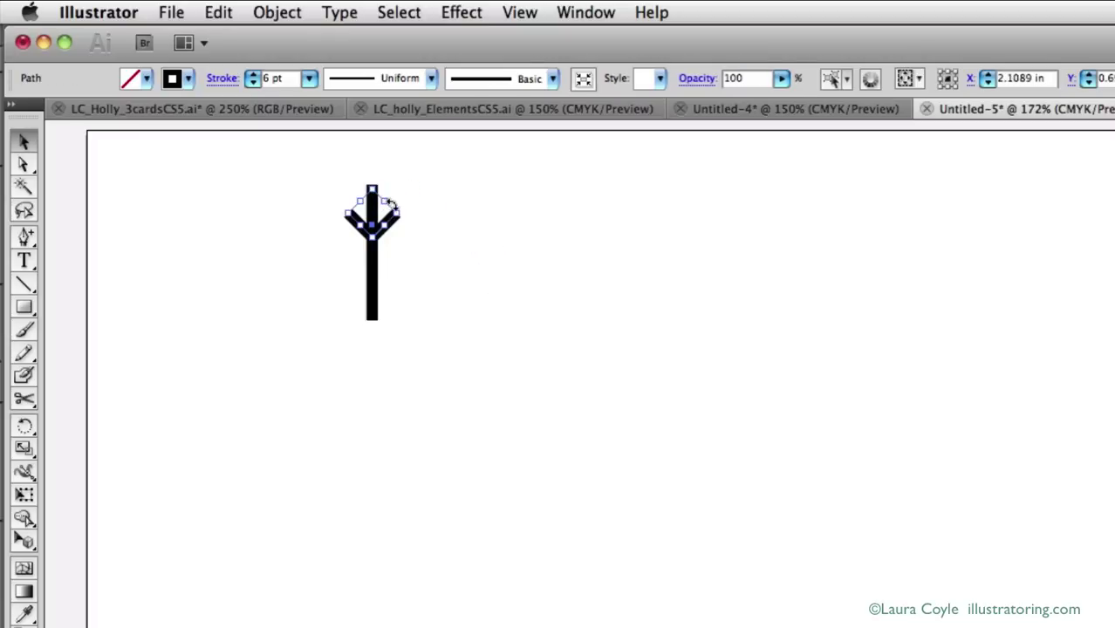
shift+click(373, 188)
key(super+f)
key(super+d)
key(super+d)
key(super+d)
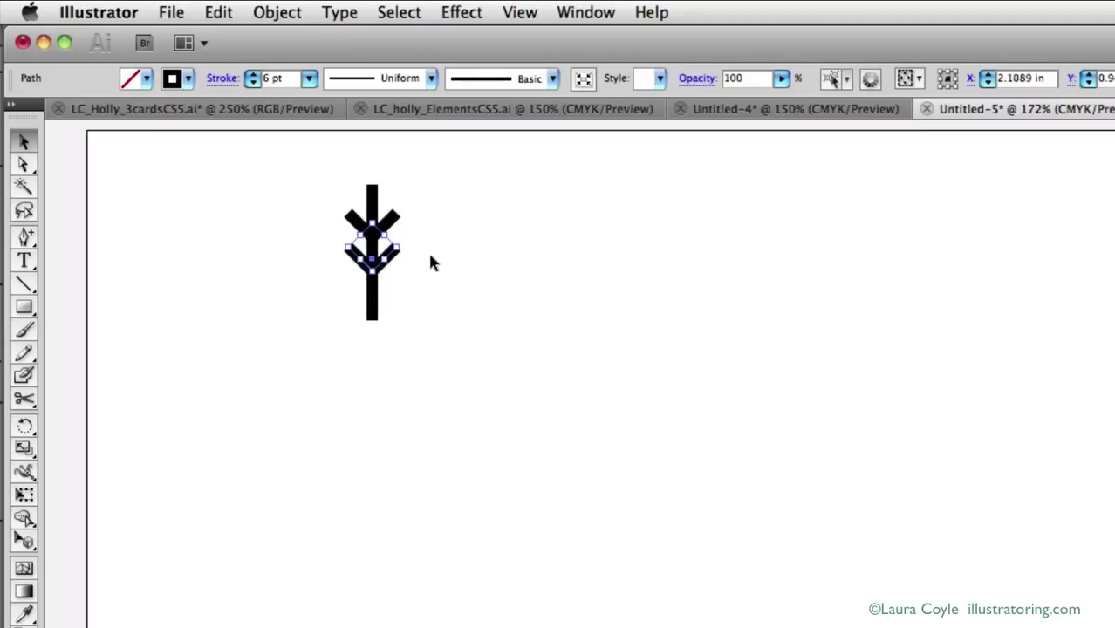
Select the line and both chevrons and group them into one sprig.
click(430, 266)
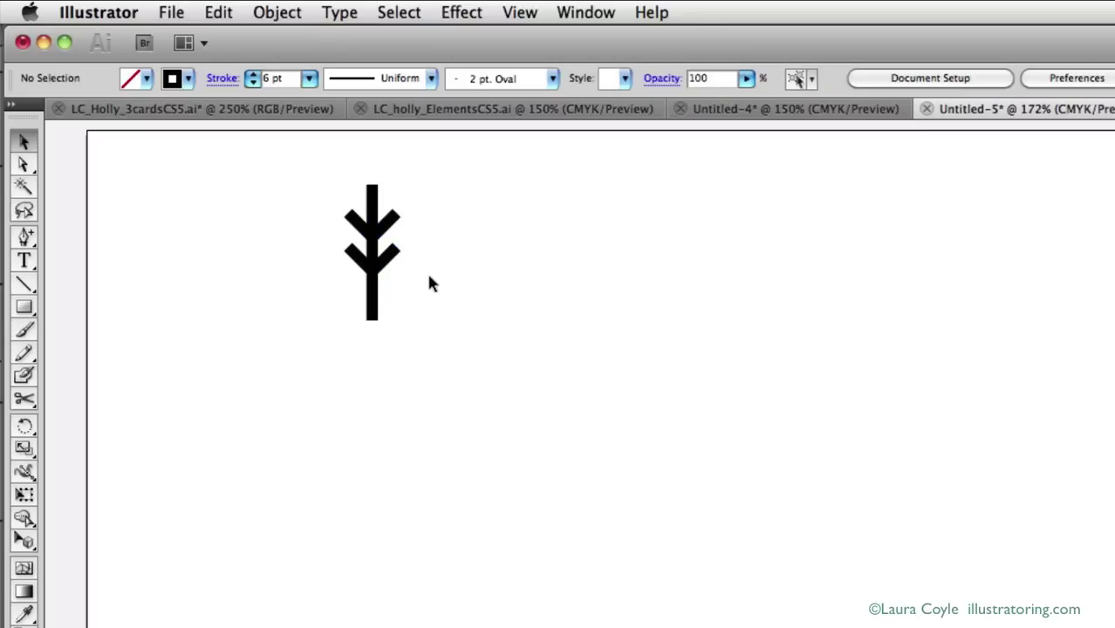
drag(313, 163, 456, 290)
key(super+g)
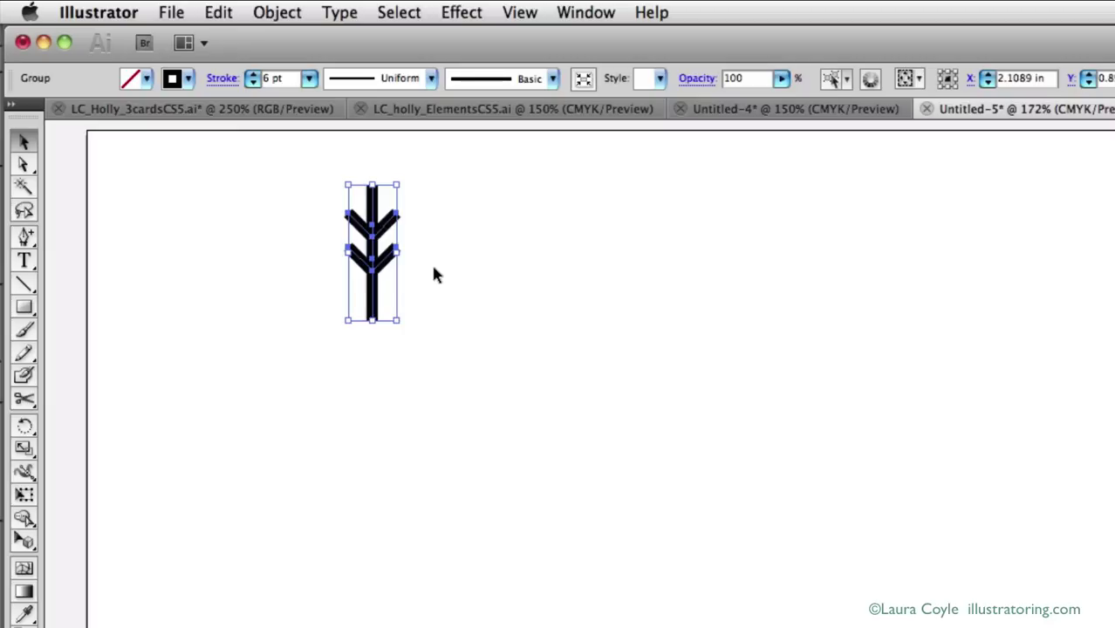
Rotate a copy of the sprig 45° to the right around its bottom anchor.
key(r)
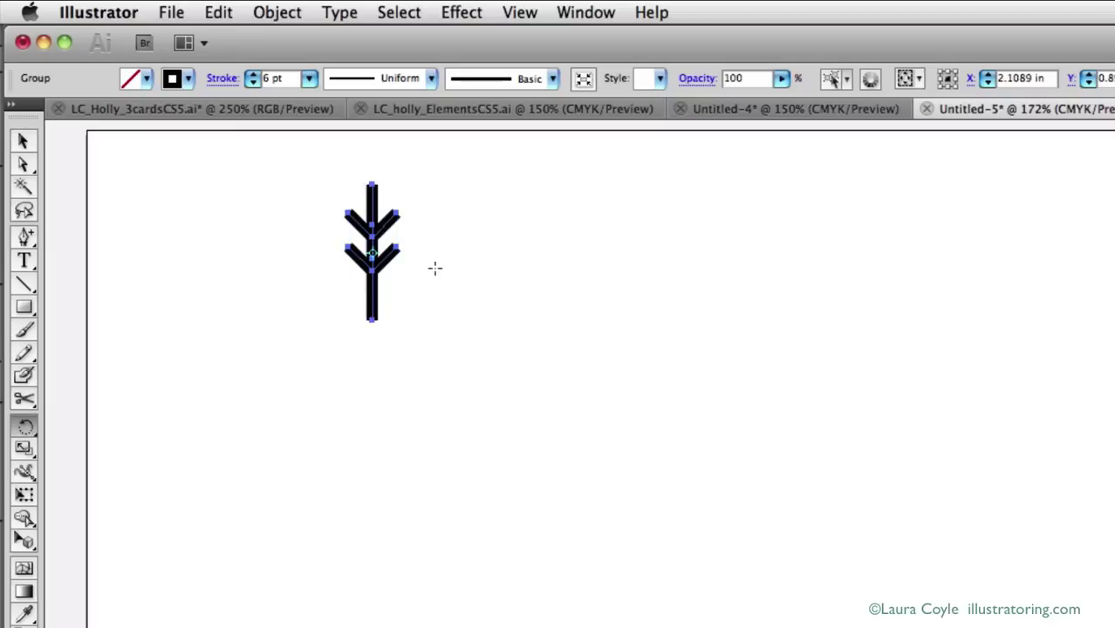
click(372, 319)
drag(423, 216, 461, 255)
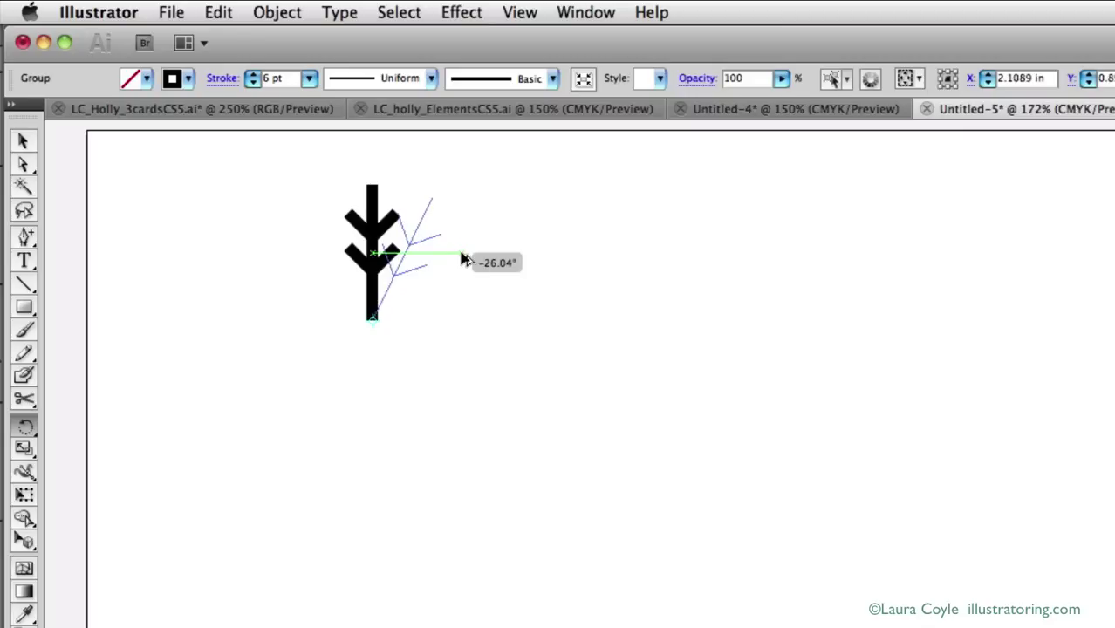
drag(462, 259, 482, 275)
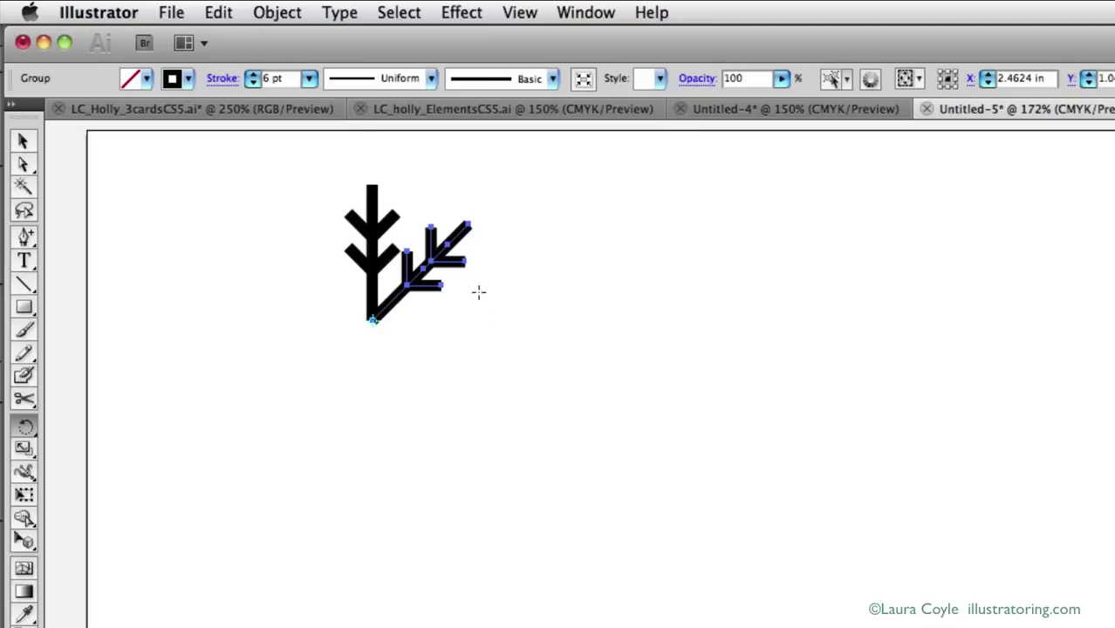
Apply Object > Transform > Transform Again, then Cmd+D, until eight branches ring the centre.
click(277, 13)
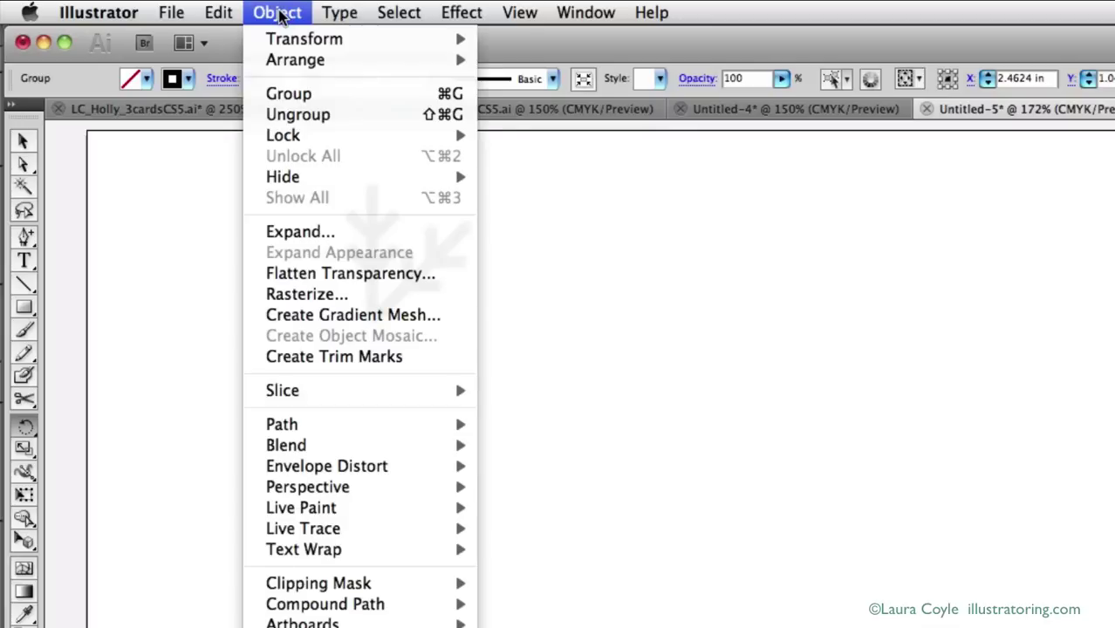
mouse_move(274, 37)
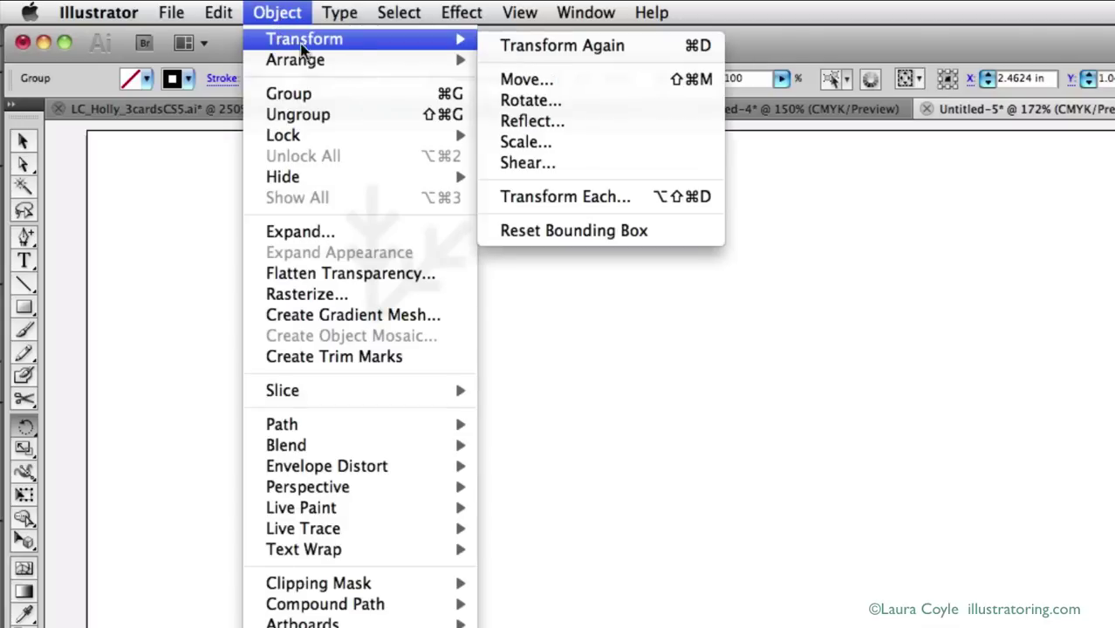
click(642, 48)
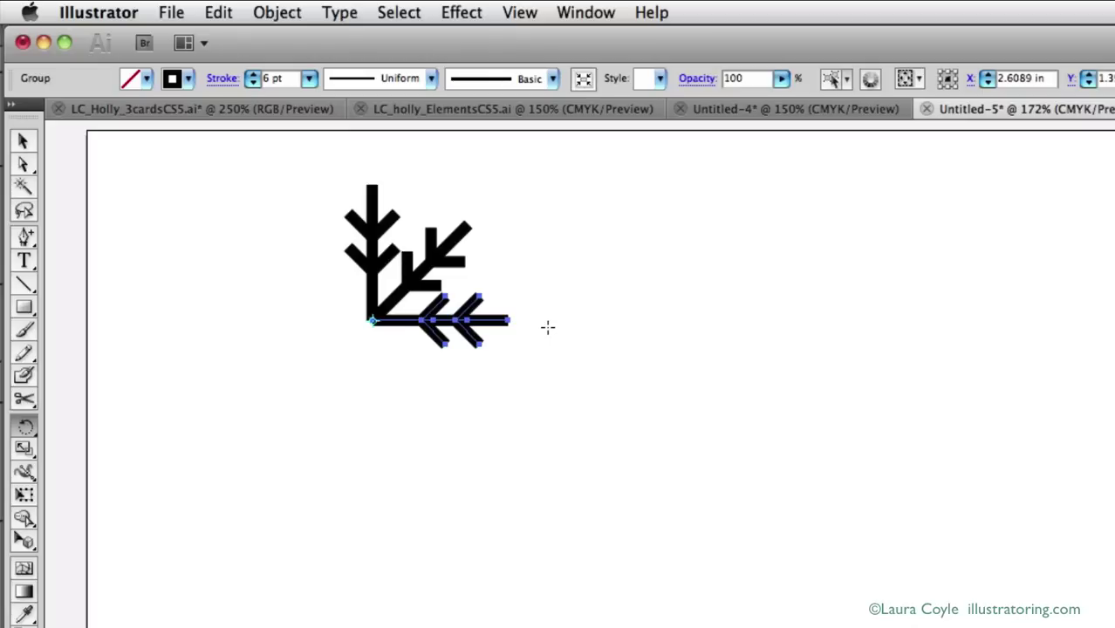
key(super+d)
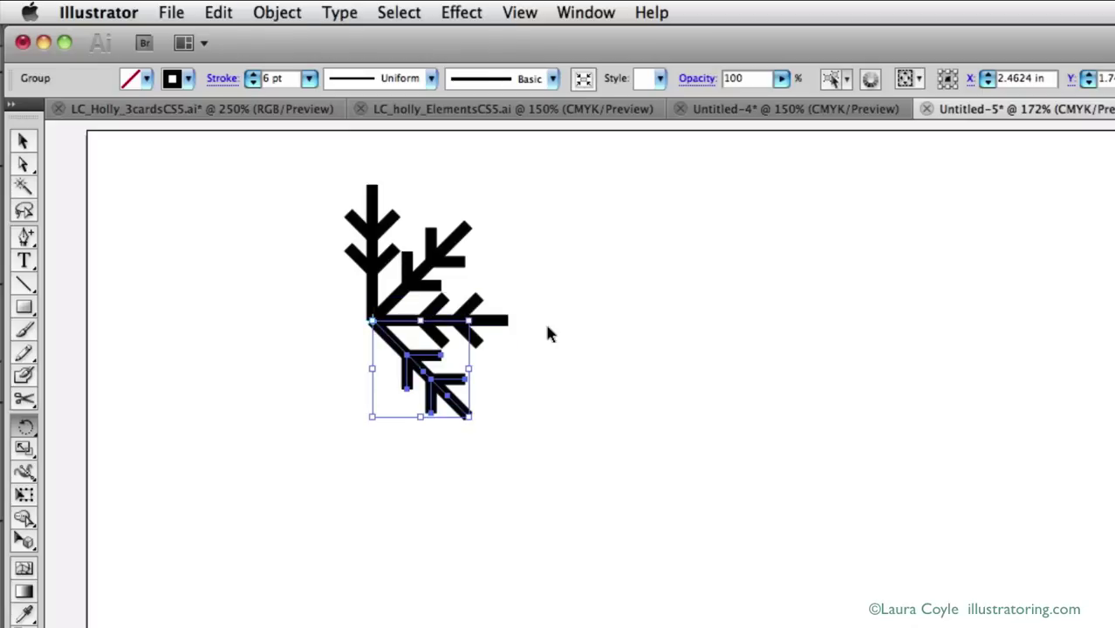
key(super+d)
key(super+d)
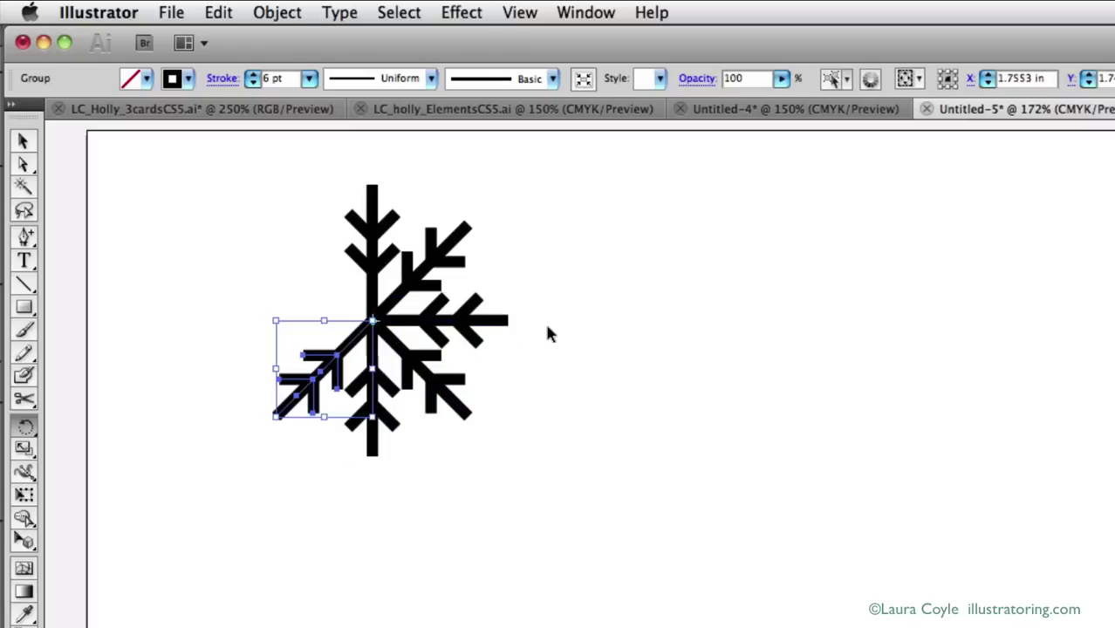
key(super+d)
key(super+d)
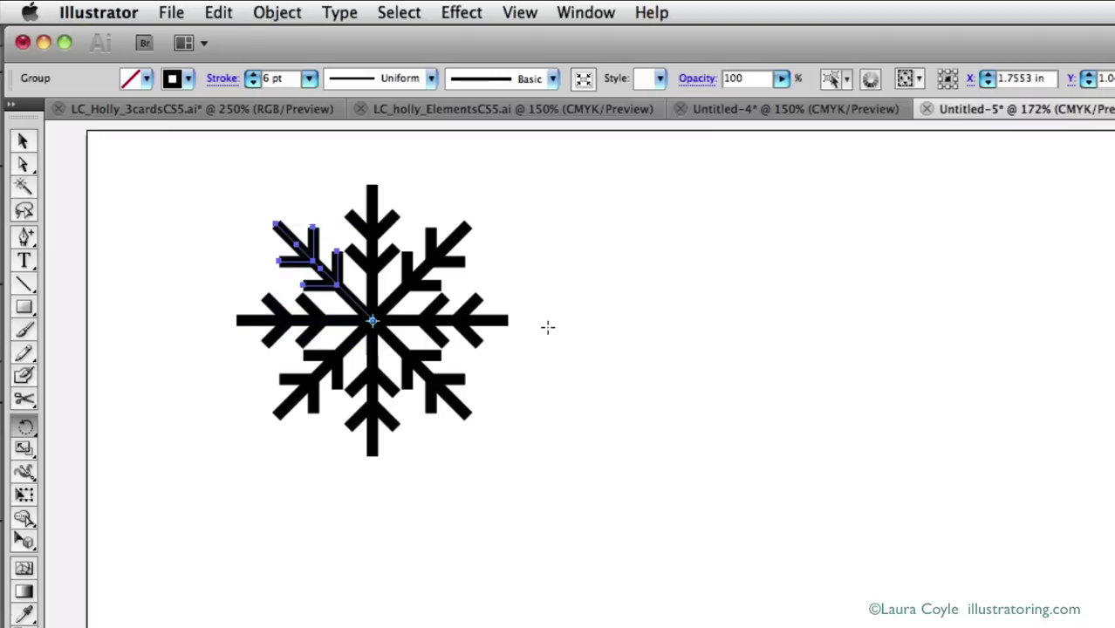
Deselect the branches and select the snowflake's top arm.
key(v)
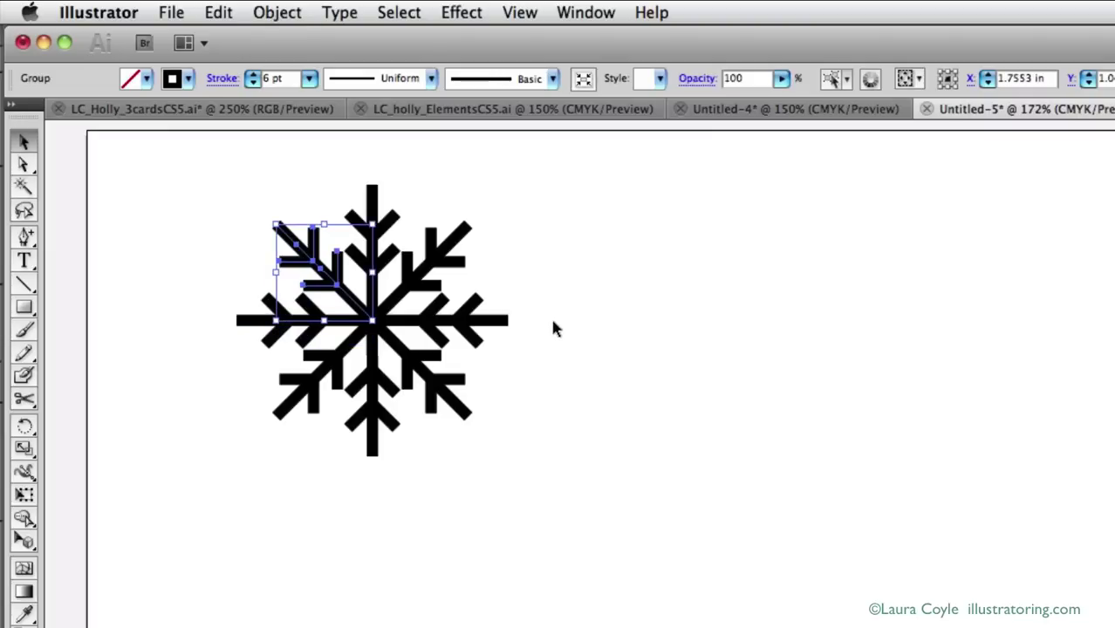
click(556, 315)
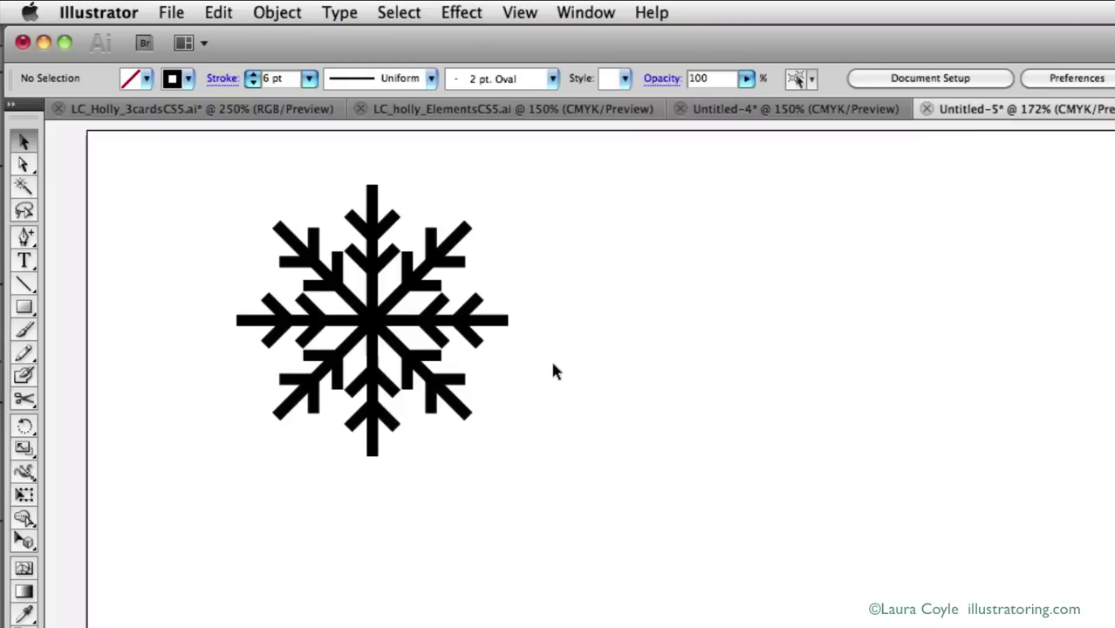
key(super+f)
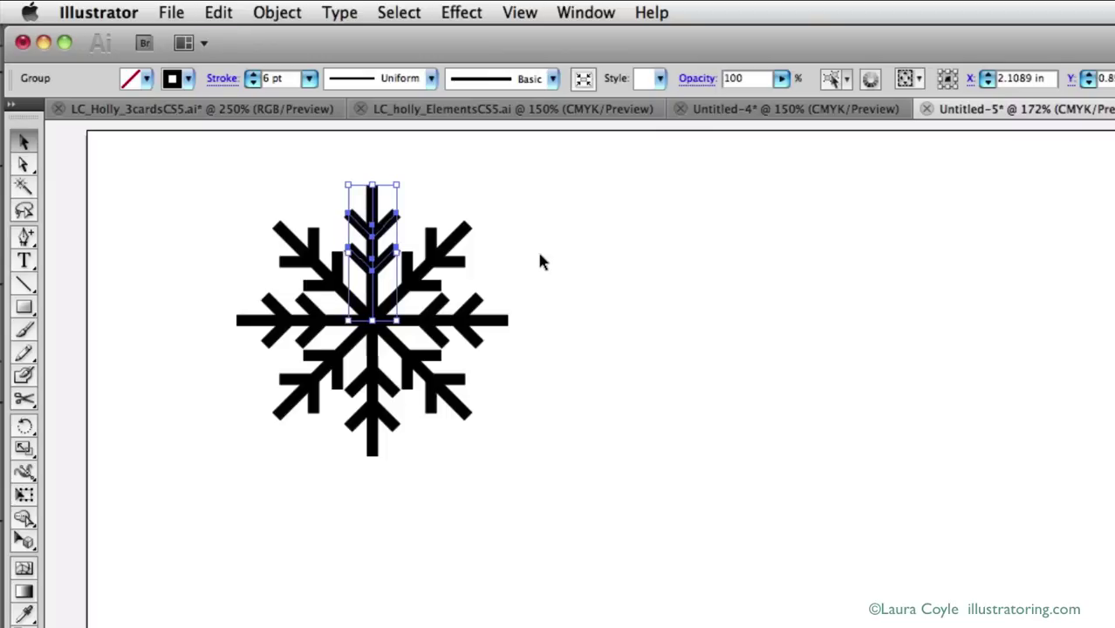
Nudge a copy of the top arm right, leaving one chevron at its stem's top.
key(Right)
key(Right)
key(Right)
key(Right)
key(Right)
key(Right)
key(Right)
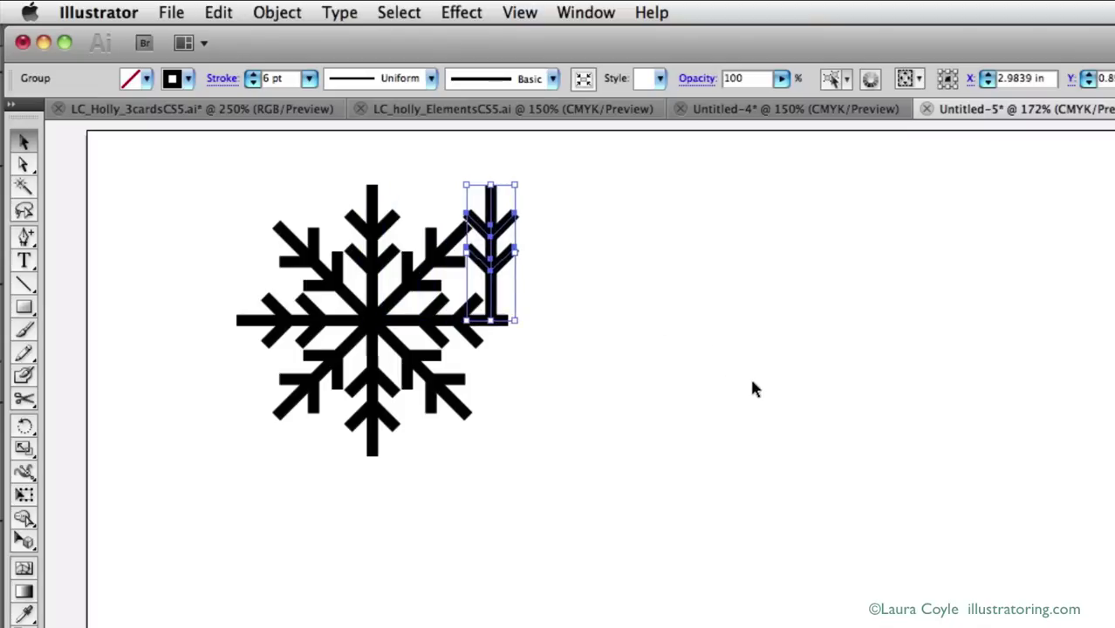
key(Right)
key(Right)
key(Right)
key(Right)
key(Right)
key(Right)
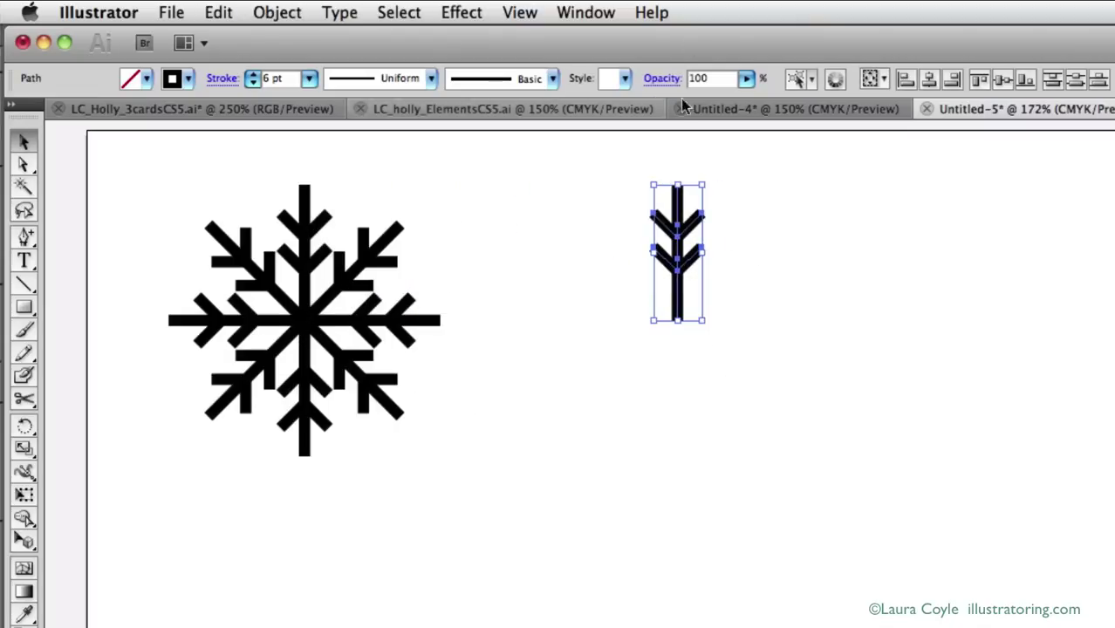
click(749, 251)
click(698, 255)
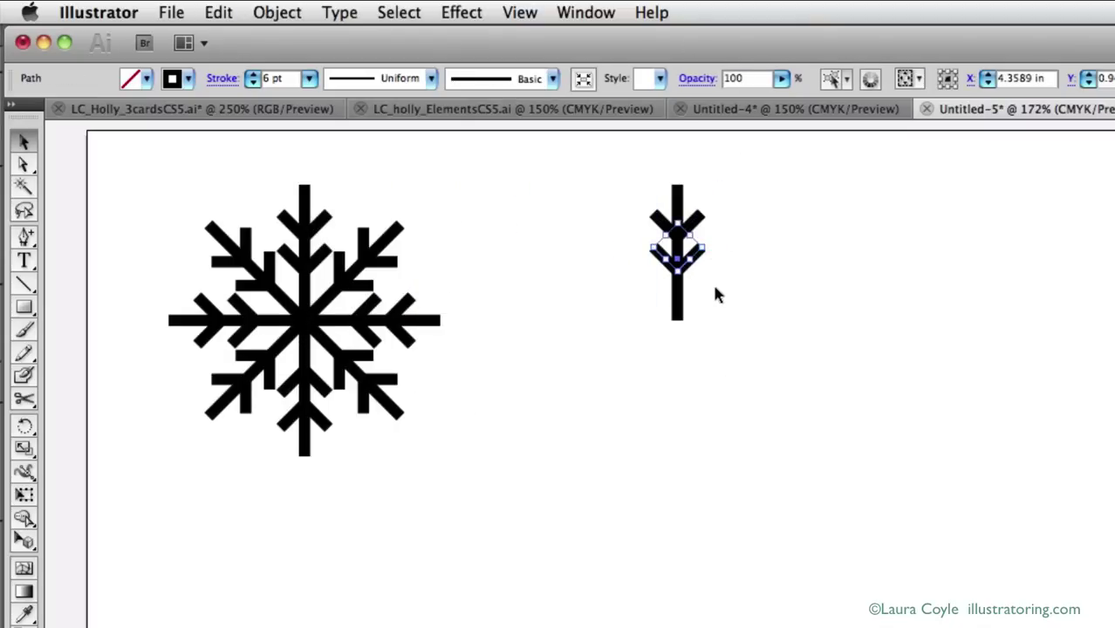
click(715, 294)
click(693, 216)
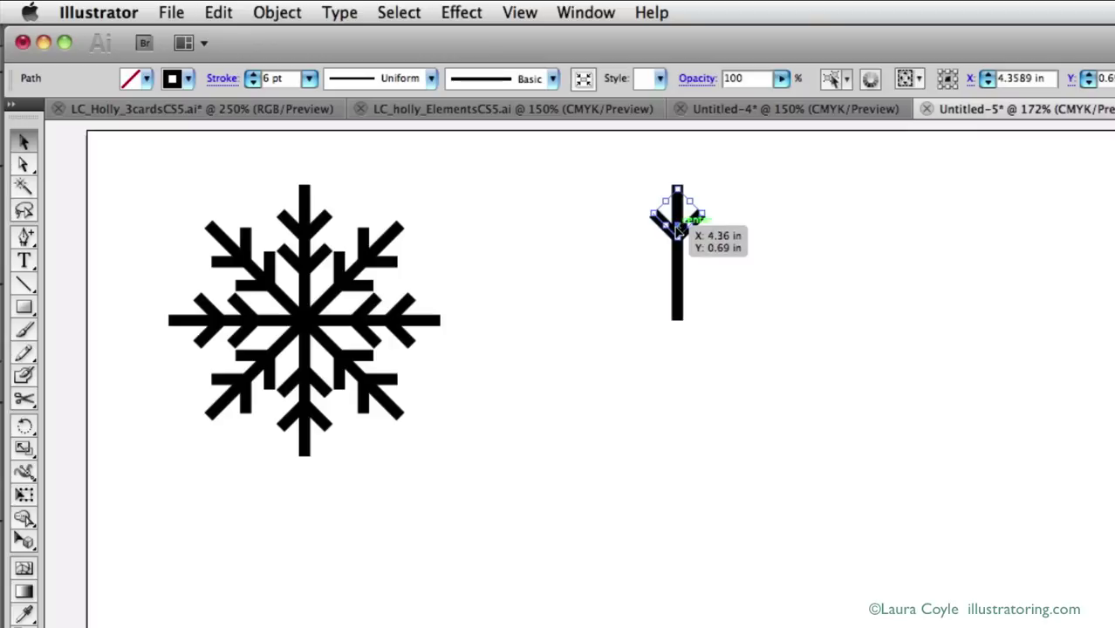
key(super+shift+a)
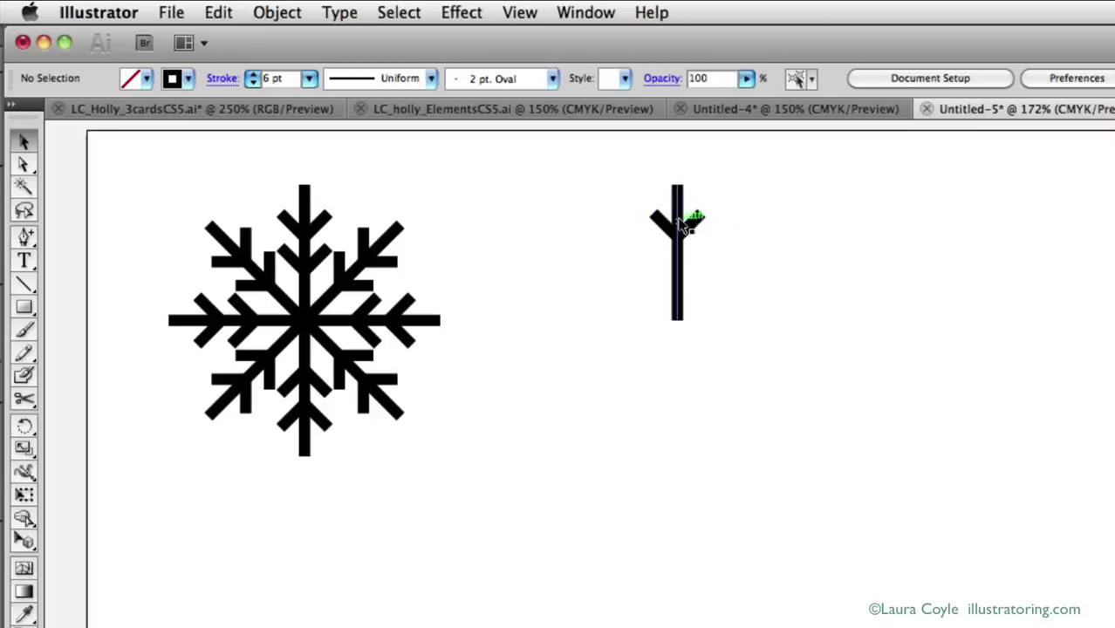
drag(680, 228, 678, 209)
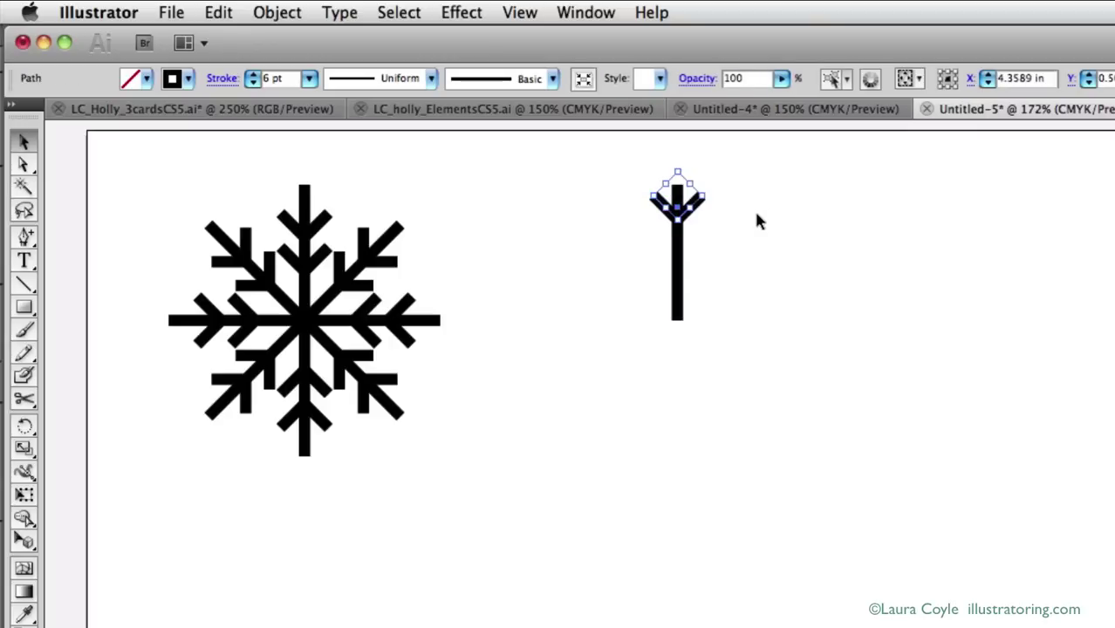
click(734, 223)
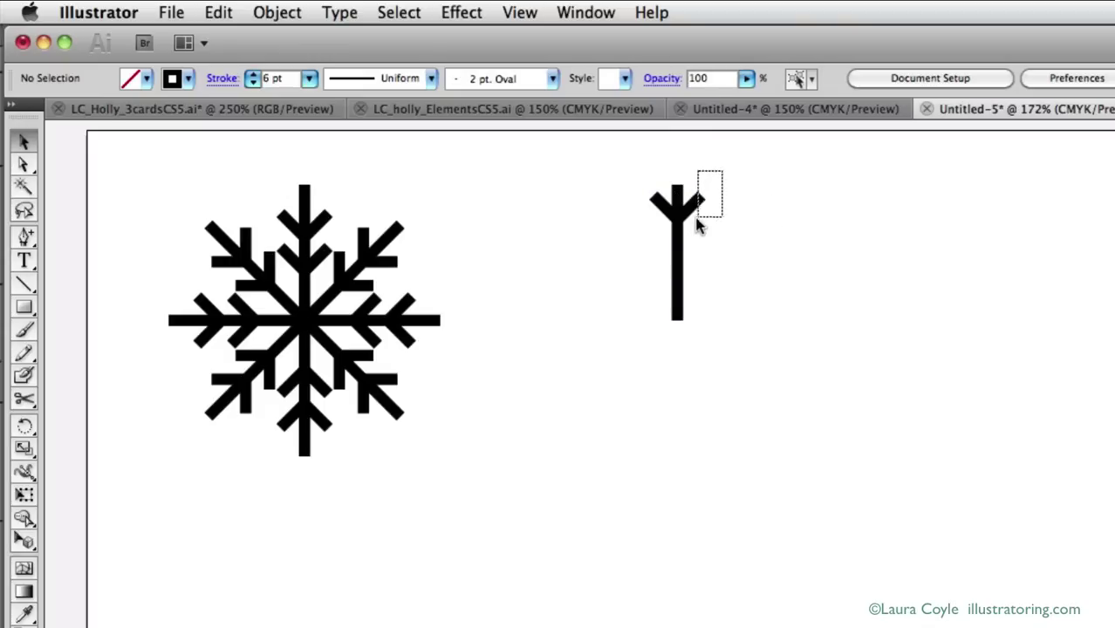
drag(696, 220, 698, 221)
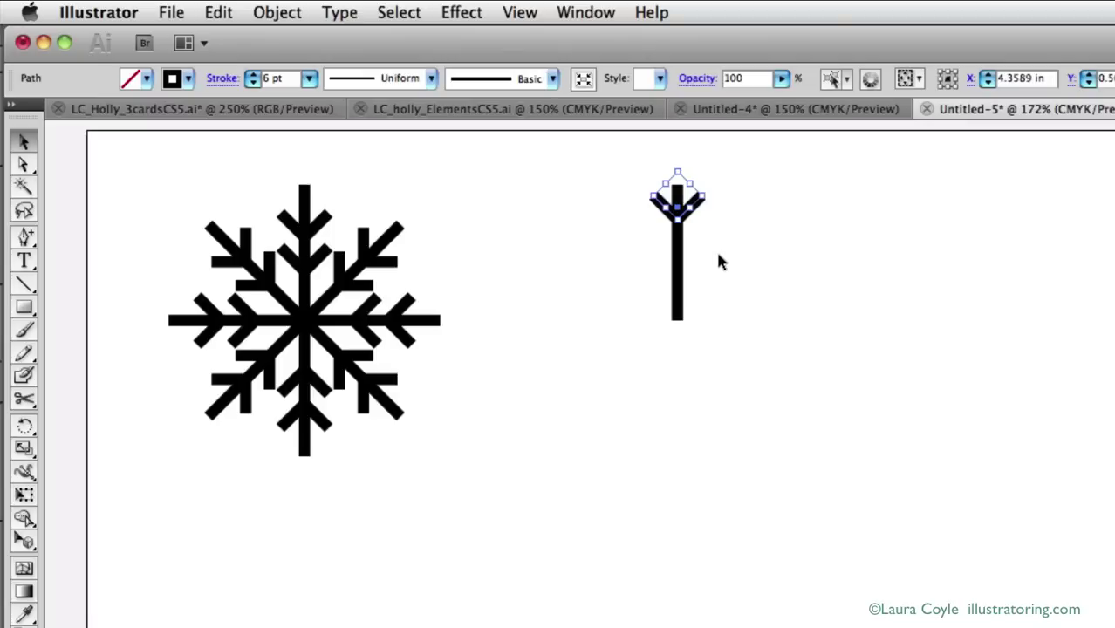
Make a 140% uniform-scale copy of the chevron and place it lower on the stem.
double_click(24, 449)
key(Return)
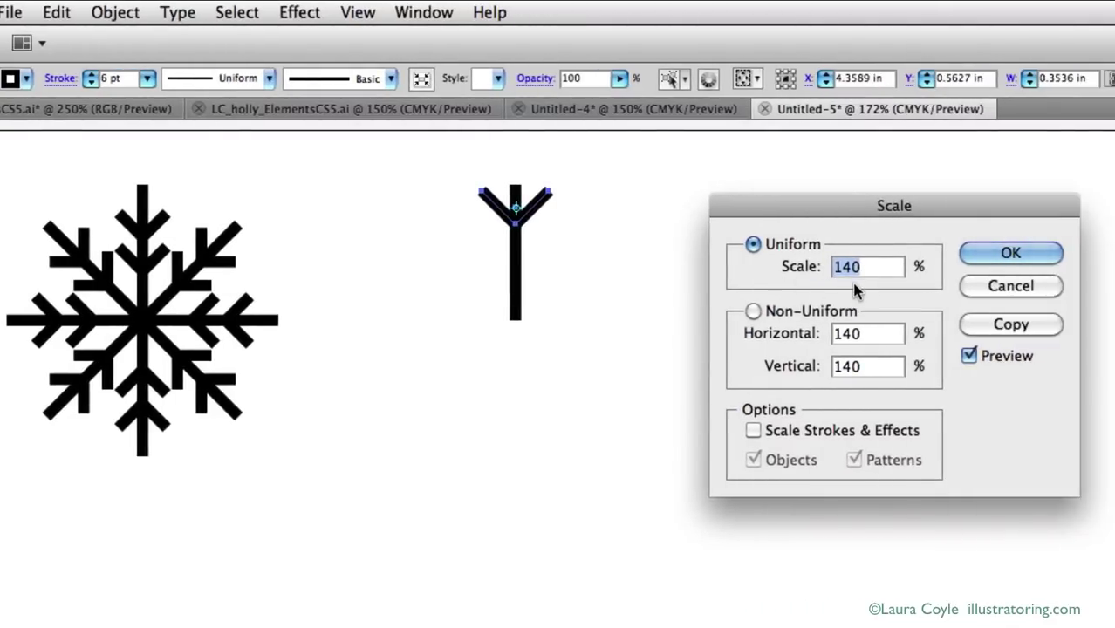
click(1012, 324)
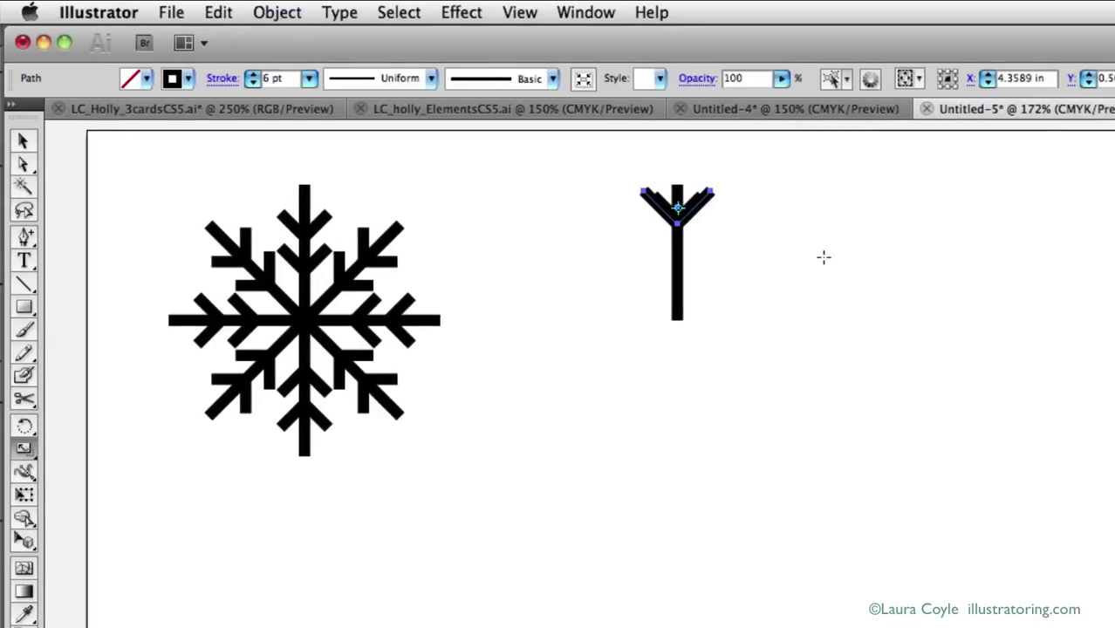
key(super+d)
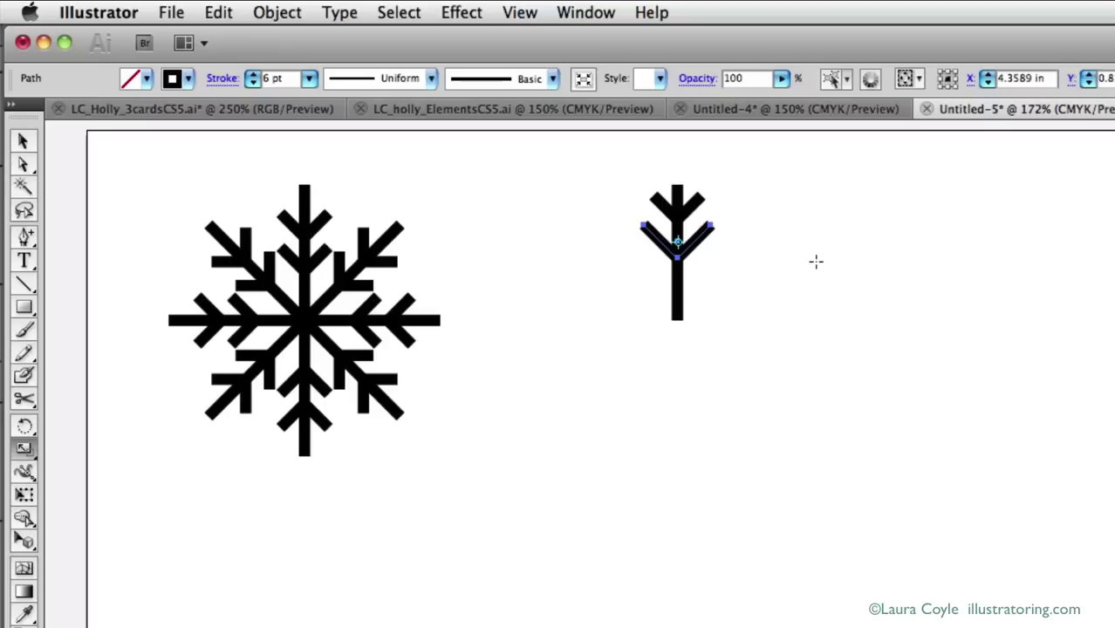
Select all parts of the new arm and group them.
key(v)
key(super+a)
key(super+g)
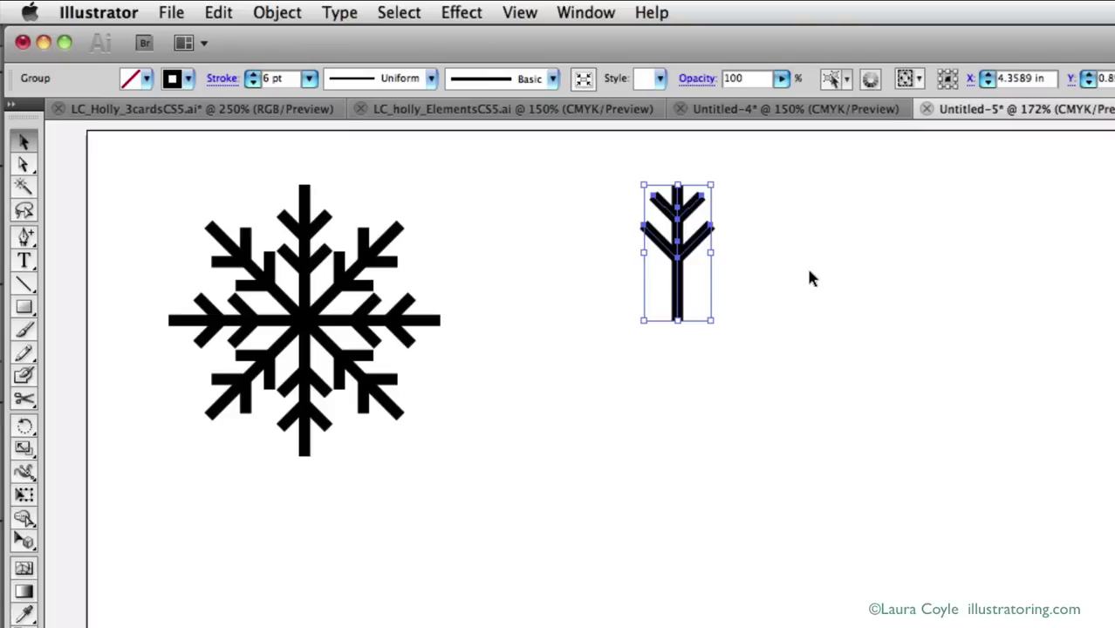
Rotate copies of the new arm 45° around its base to form the second eight-armed snowflake.
key(r)
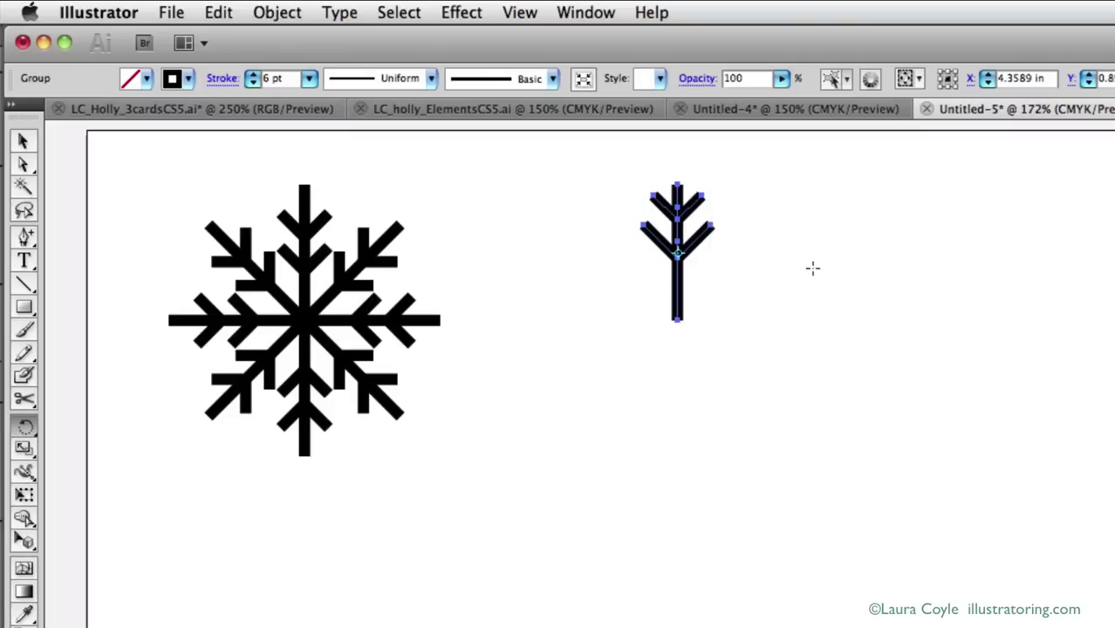
click(676, 320)
drag(791, 232, 921, 252)
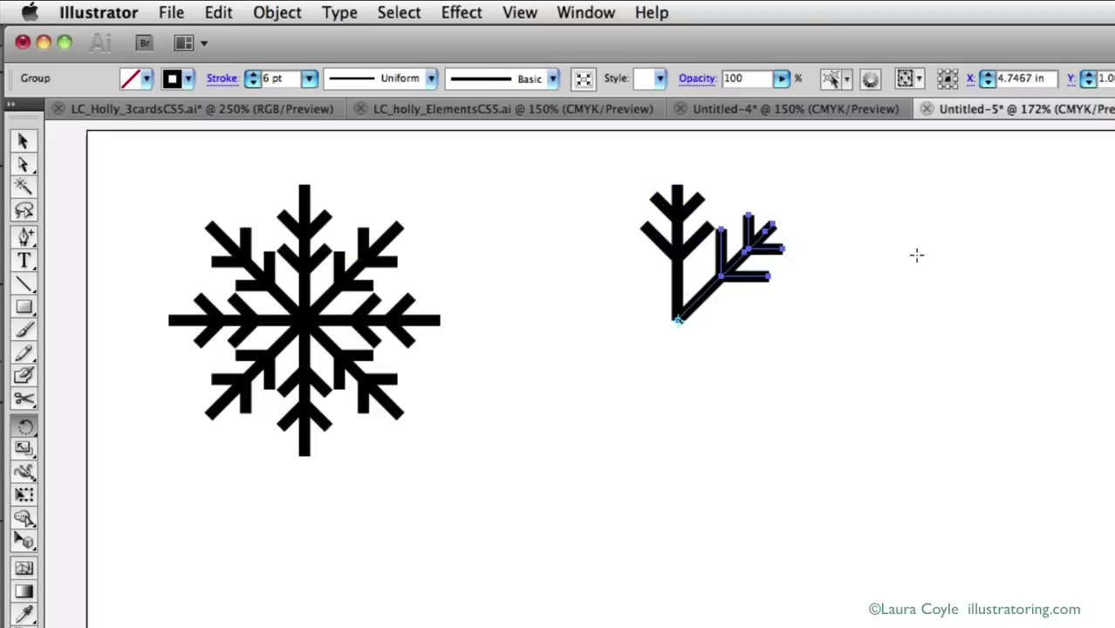
key(super+d)
key(super+d)
key(super+d)
key(super+d)
key(super+d)
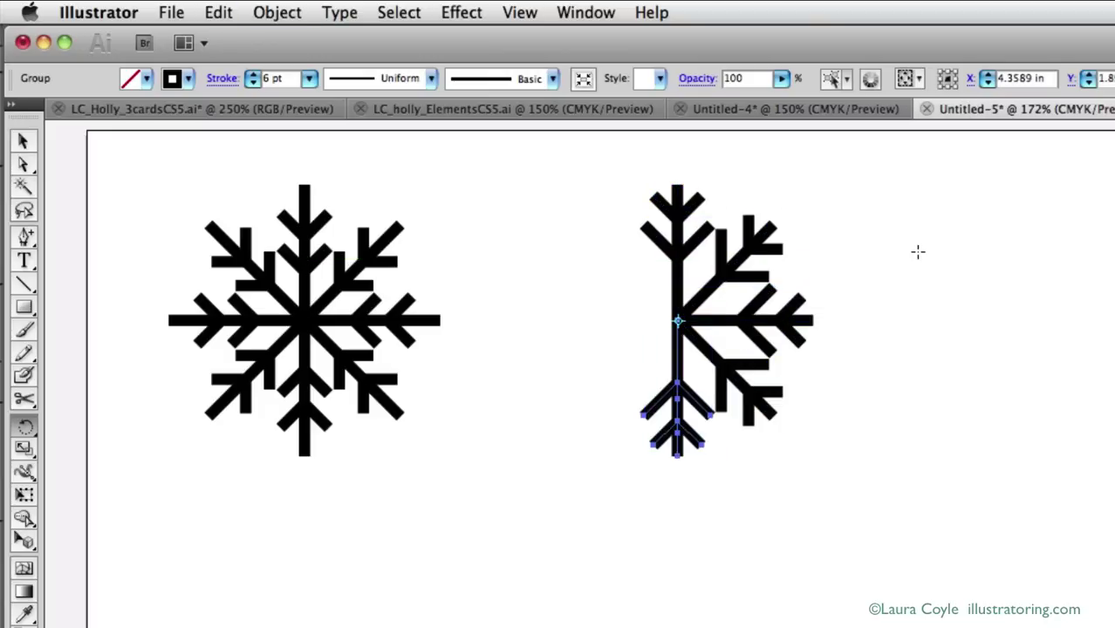
key(super+d)
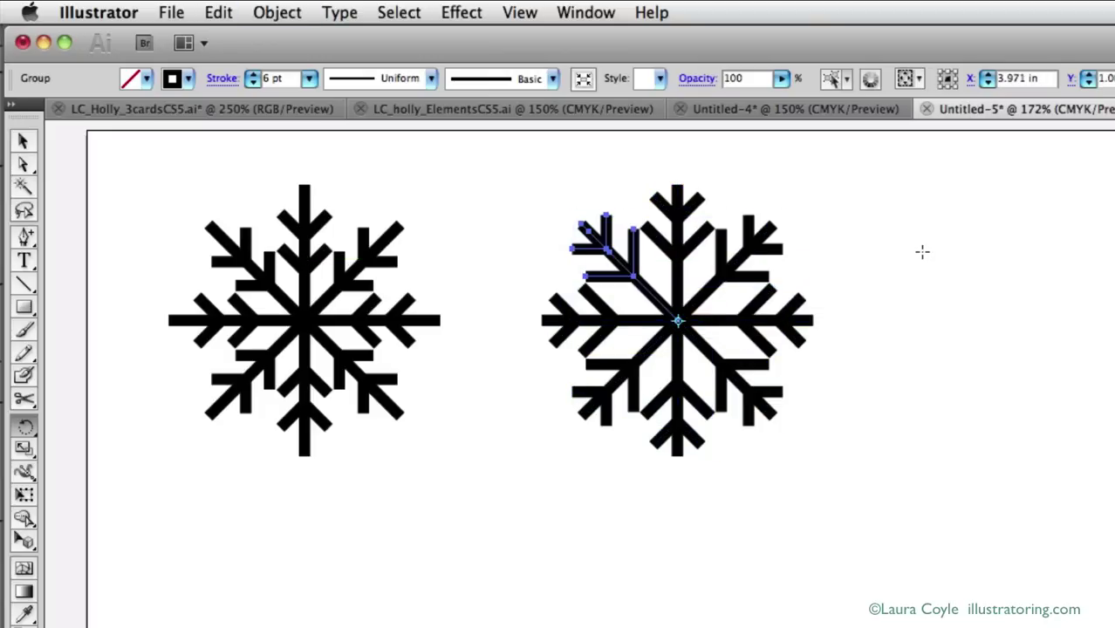
key(v)
click(881, 268)
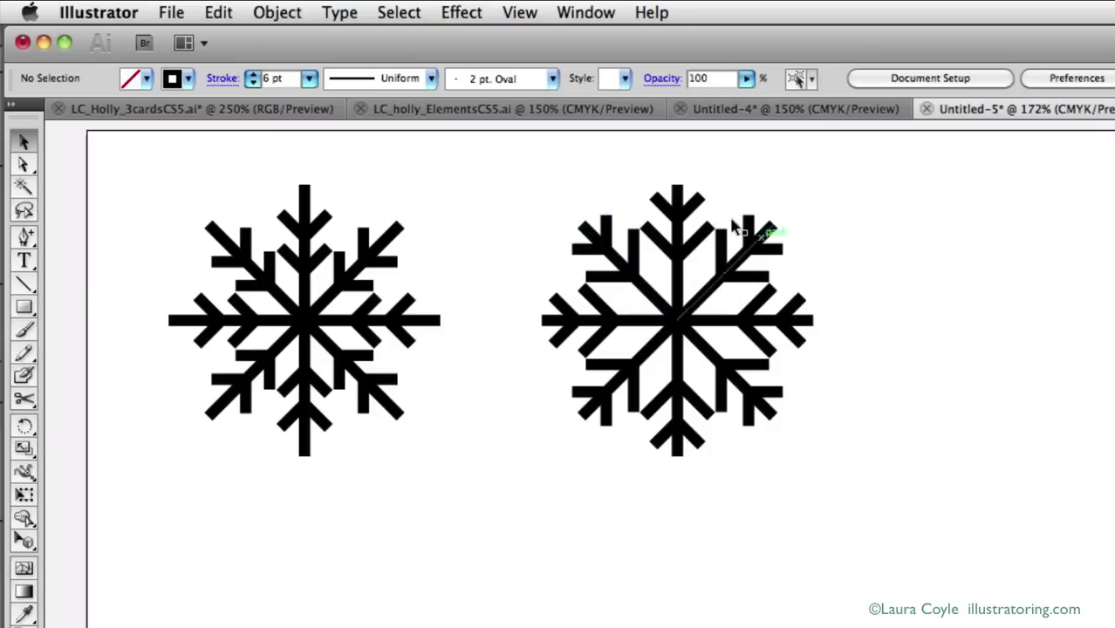
Nudge a copy of the top chevron down the right snowflake's top arm toward its centre.
click(693, 207)
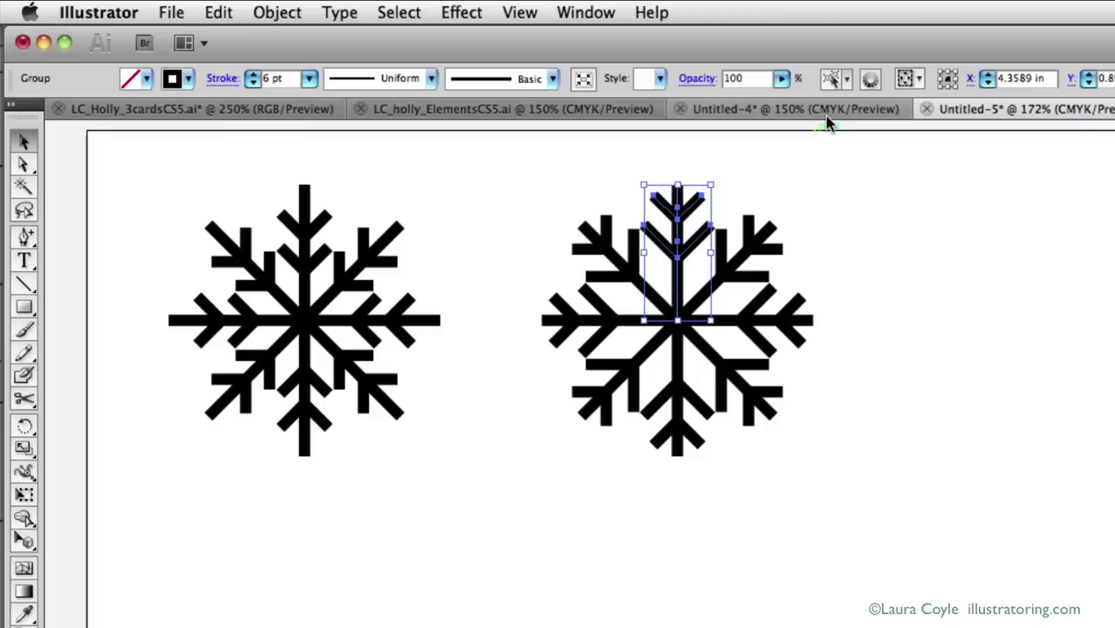
click(774, 207)
click(696, 202)
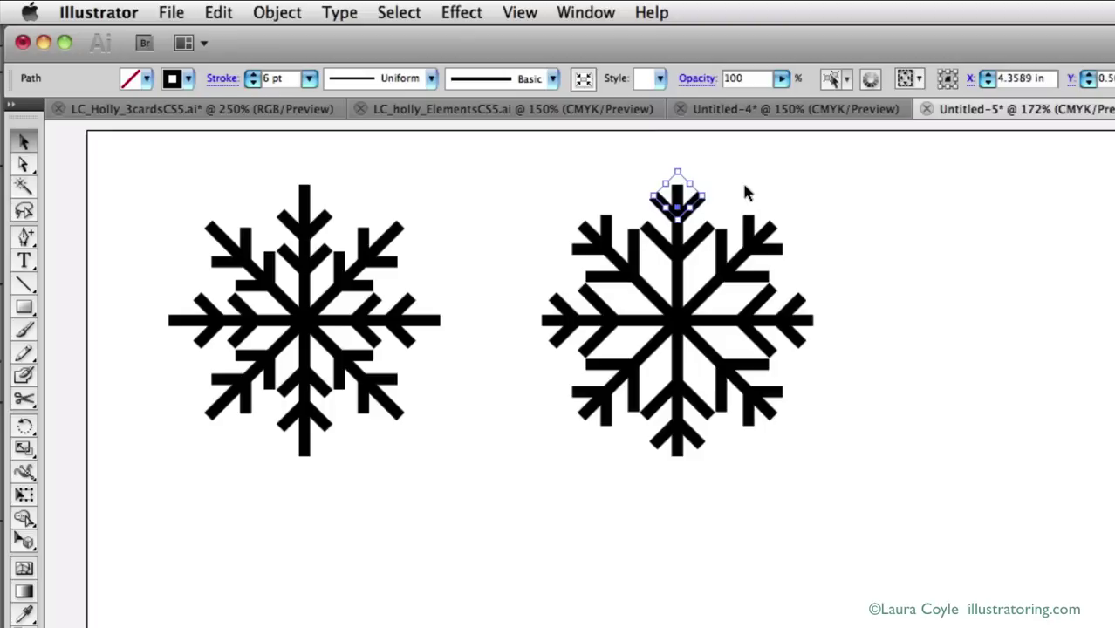
key(shift+Down)
key(shift+Down)
key(shift+Down)
key(shift+Down)
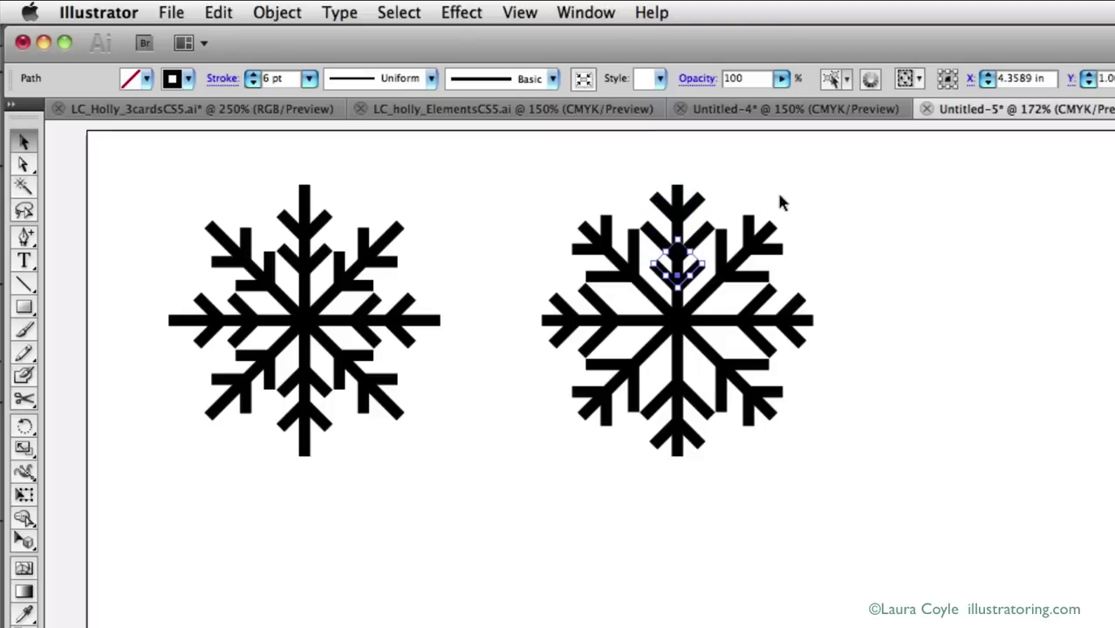
click(779, 209)
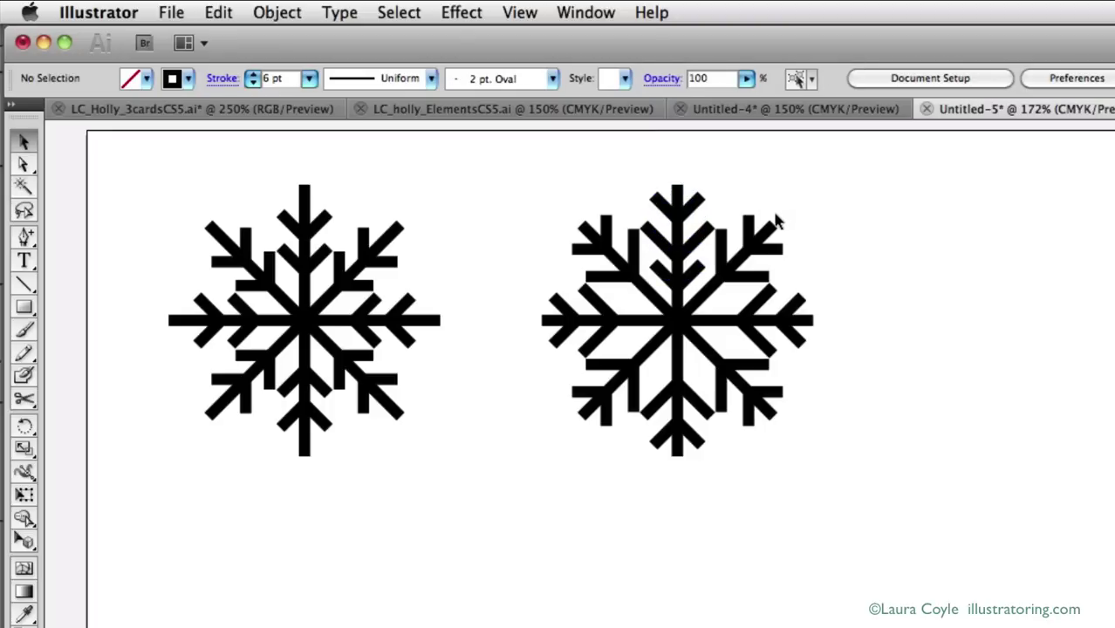
click(696, 278)
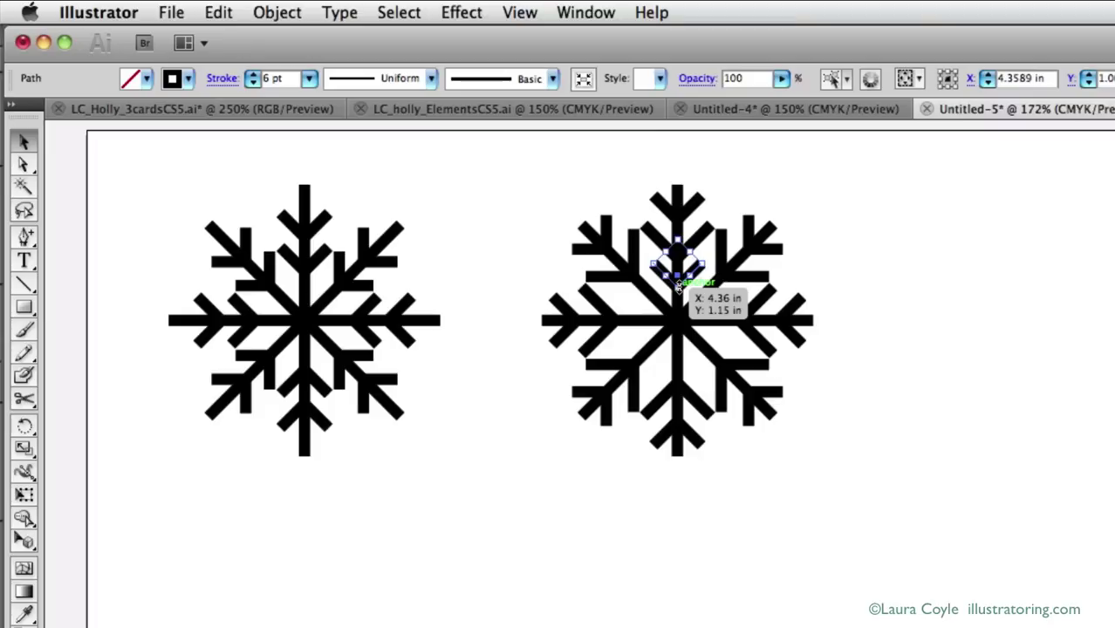
drag(678, 284, 677, 278)
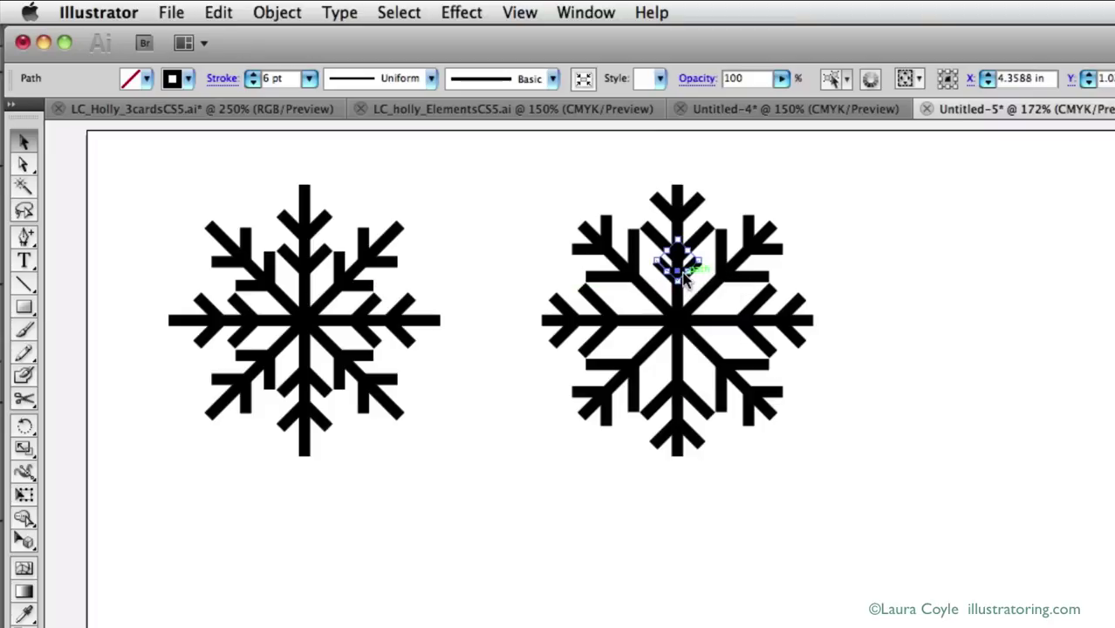
drag(684, 277, 681, 283)
click(828, 212)
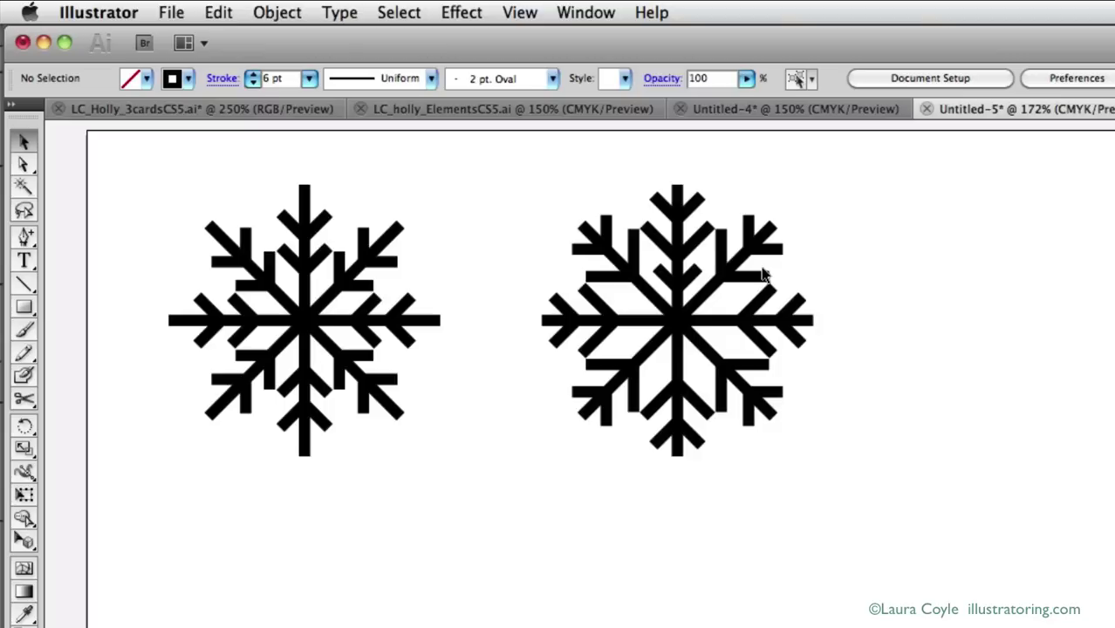
drag(696, 281, 793, 254)
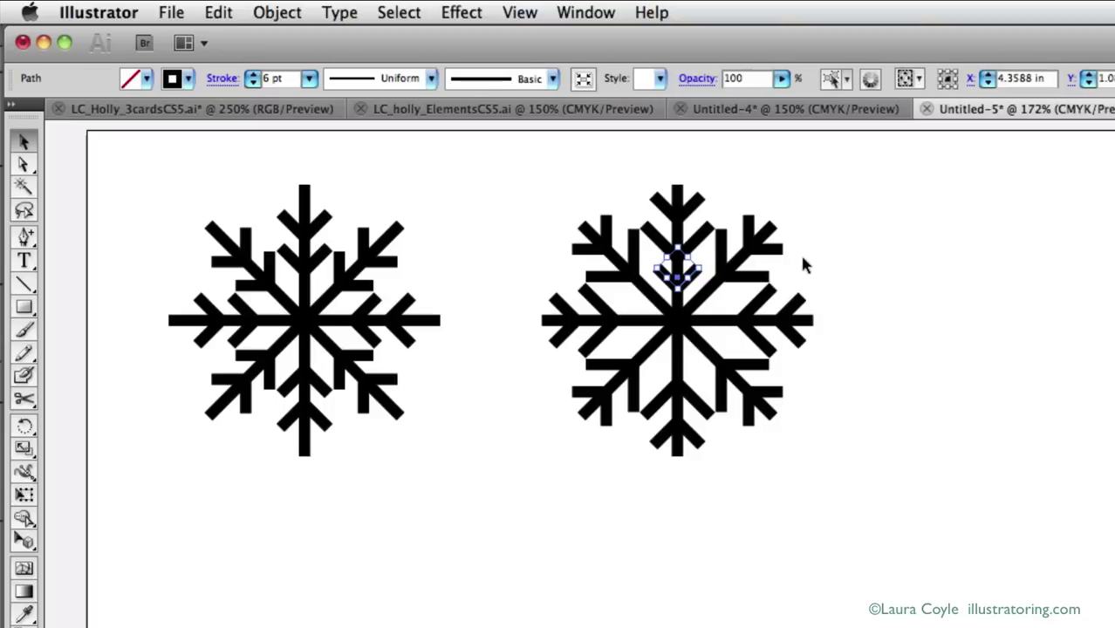
Rotate copies of the inner chevron -45° around the centre onto every arm.
key(r)
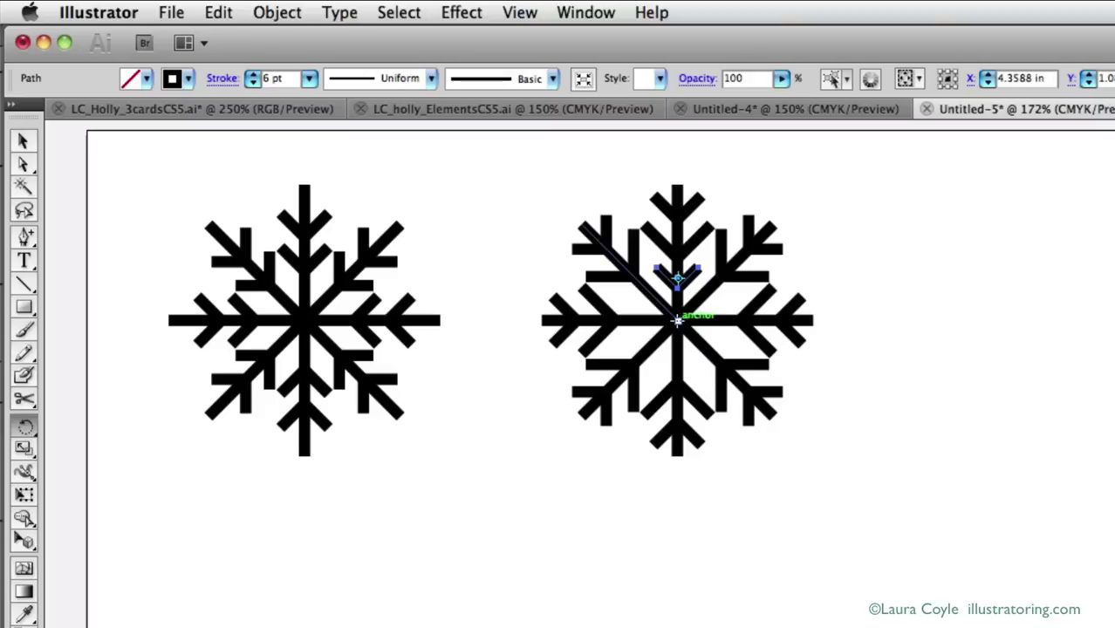
click(677, 320)
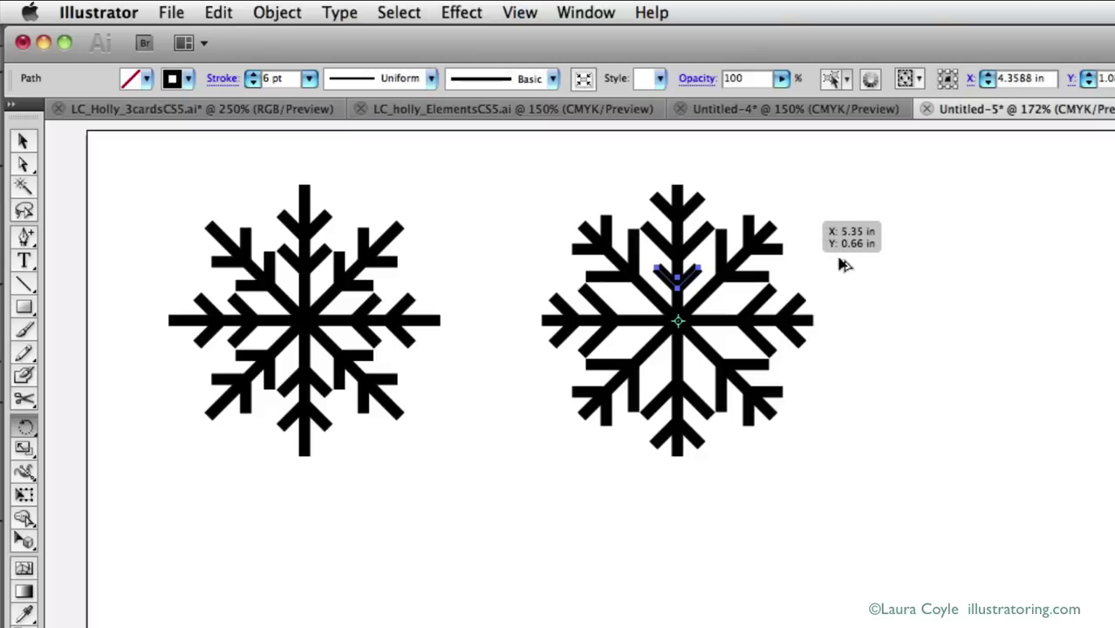
drag(838, 259, 843, 294)
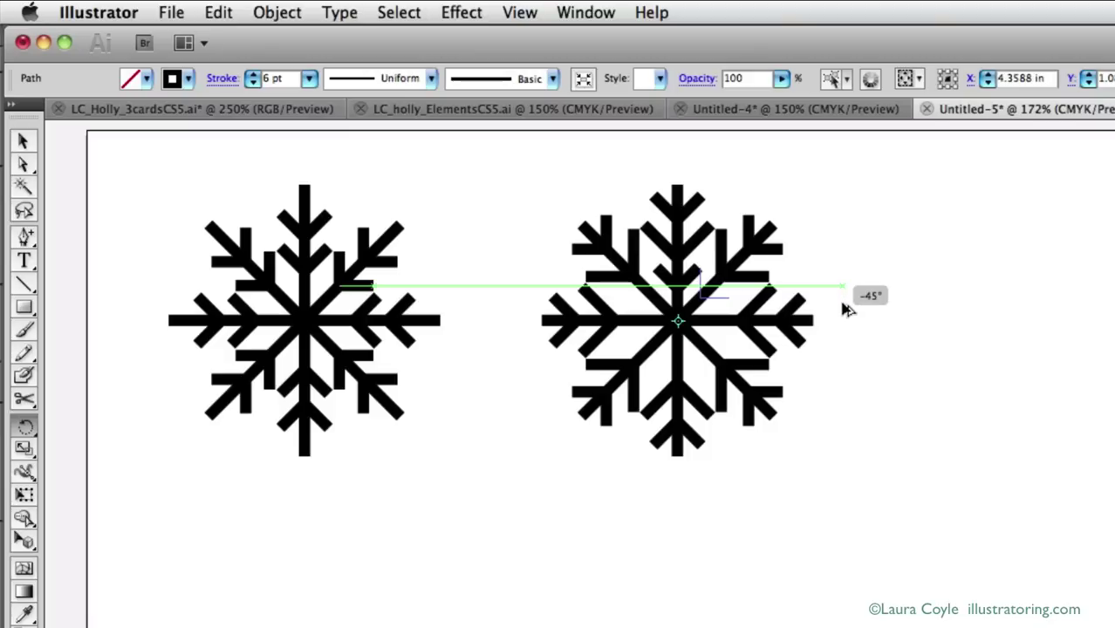
mouse_move(821, 412)
mouse_down()
mouse_move(813, 419)
mouse_move(824, 408)
mouse_up()
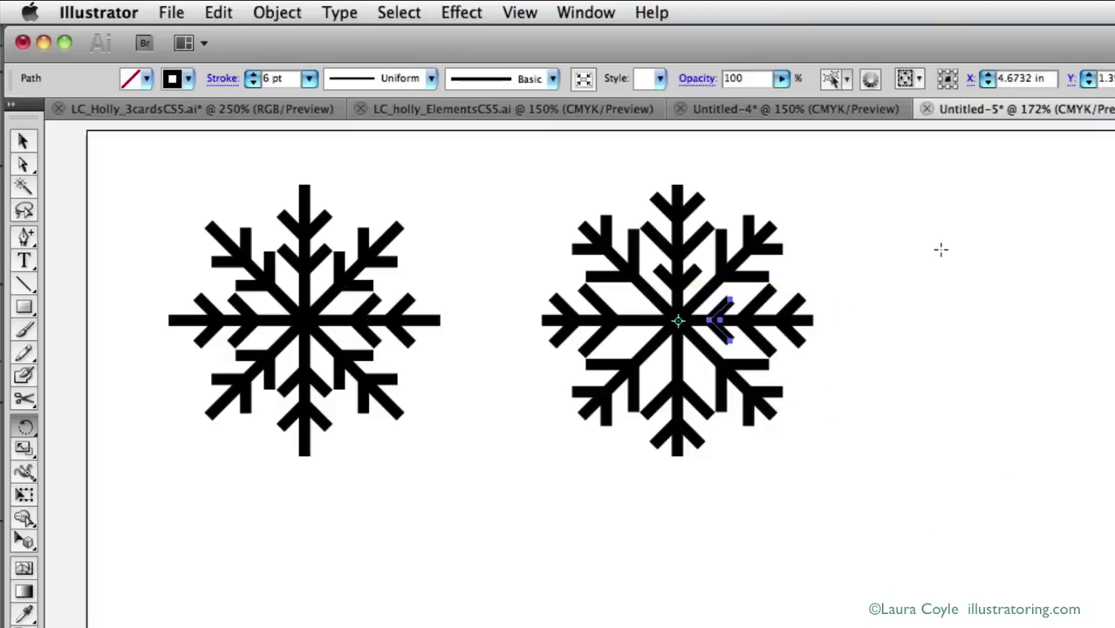
key(super+d)
key(super+d)
key(super+d)
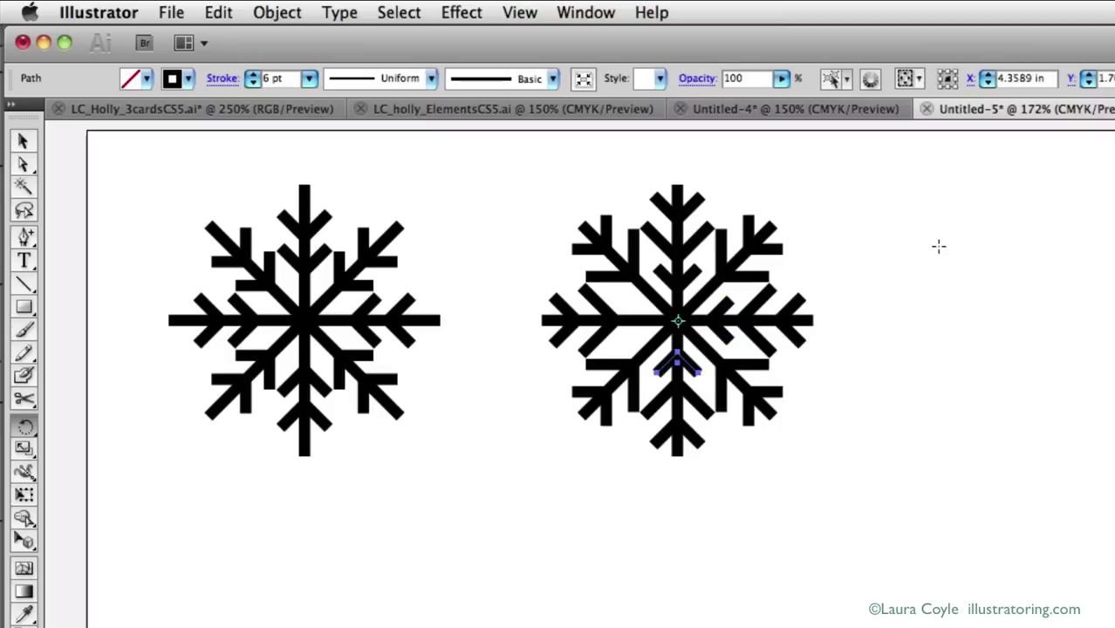
key(super+d)
key(super+d)
Select the right snowflake's top arm and ungroup it.
key(v)
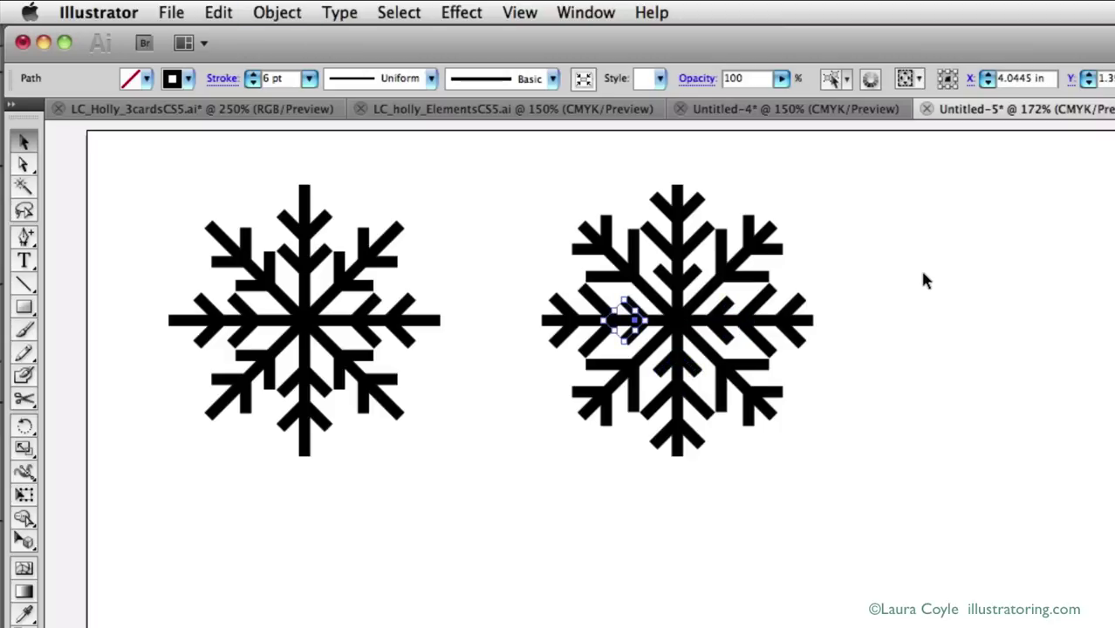
click(912, 273)
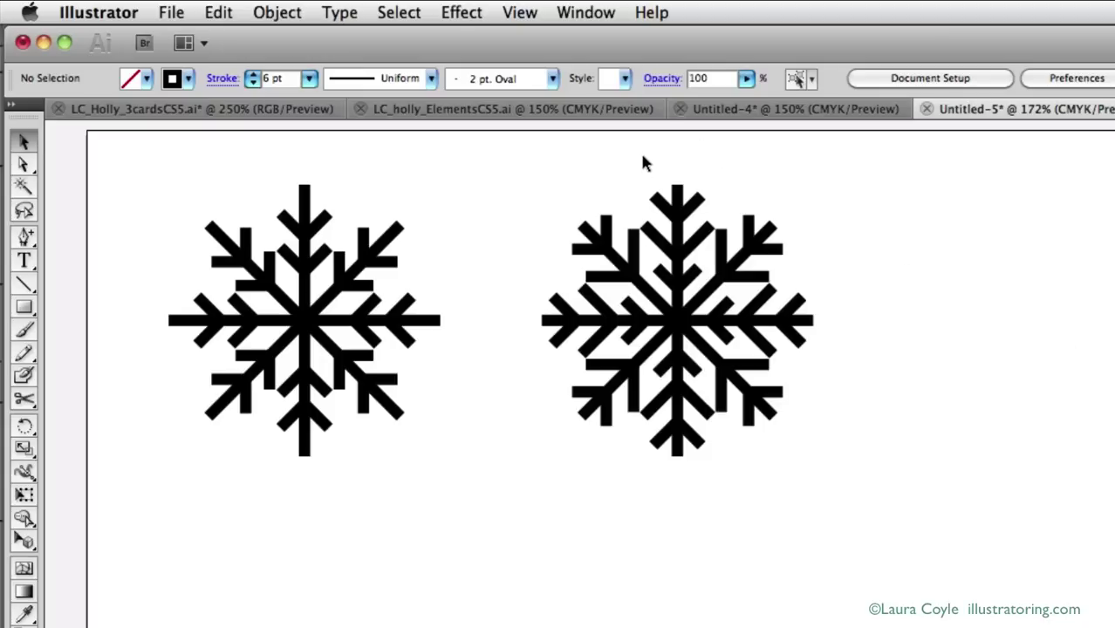
drag(641, 162, 703, 201)
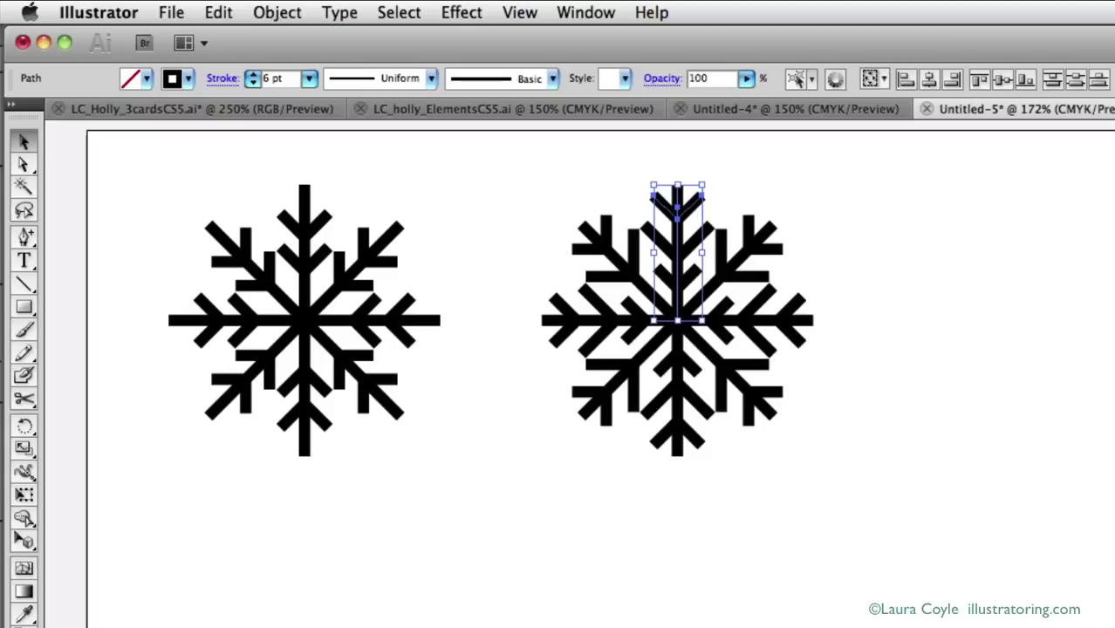
key(super+shift+g)
Shift the arm copy right, clear of the snowflakes, and move its top chevron to the stem bottom.
key(shift+Right)
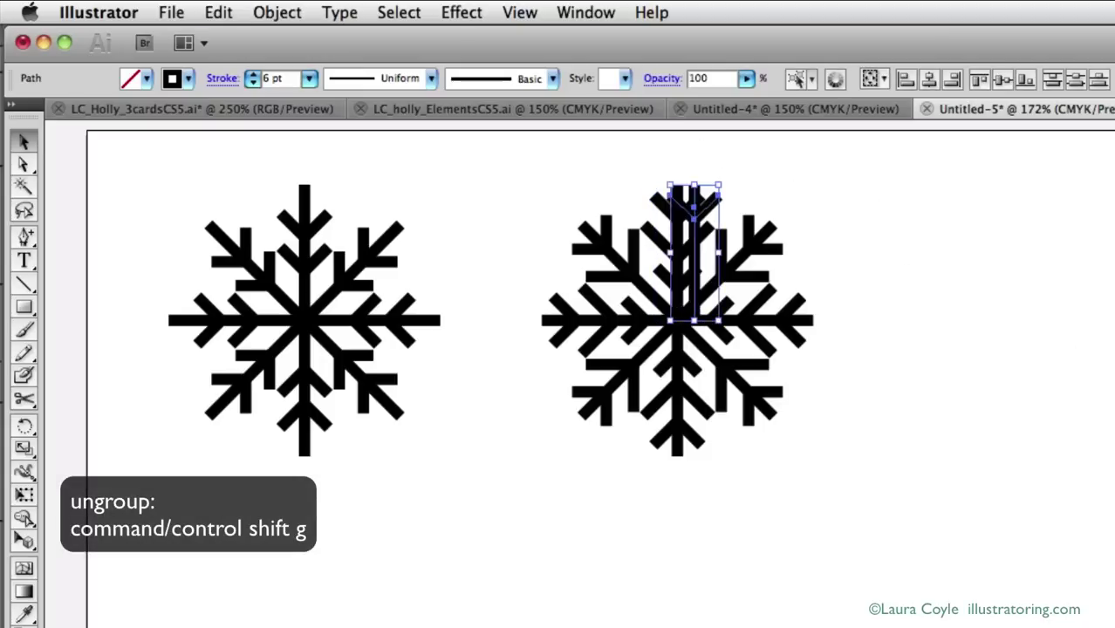
key(shift+Right)
key(shift+Right)
key(shift+Right)
key(shift+Right)
key(shift+Right)
key(shift+Right)
key(shift+Right)
key(shift+Right)
key(shift+Right)
key(shift+Right)
key(shift+Right)
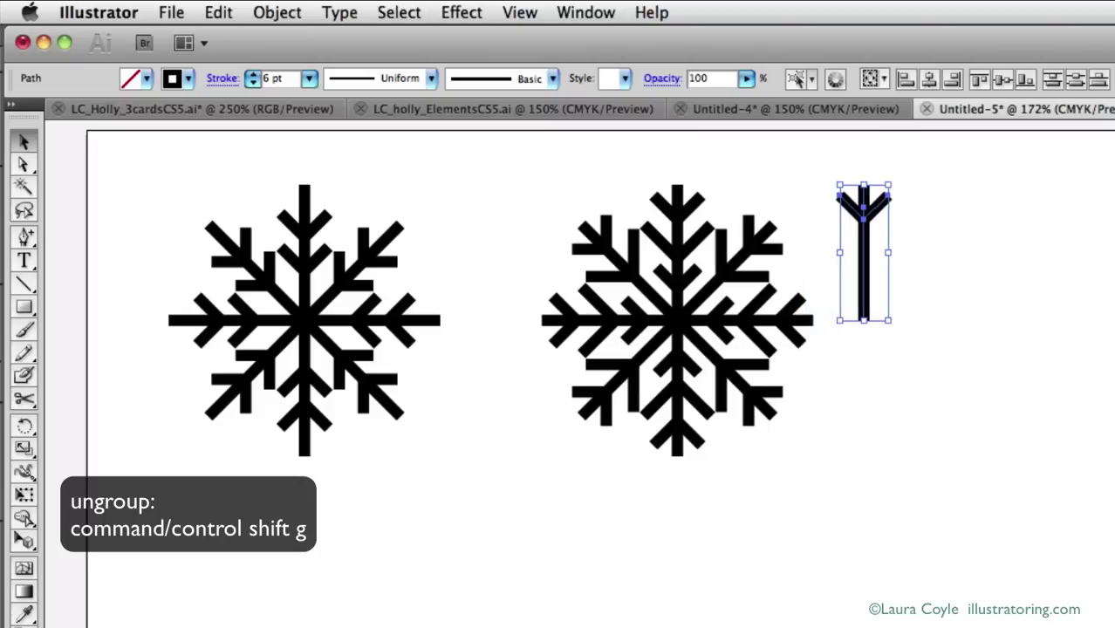
key(shift+Right)
key(shift+Right)
key(shift+Right)
key(shift+Right)
key(shift+Right)
key(shift+Right)
key(shift+Right)
key(shift+Right)
key(shift+Right)
key(shift+Right)
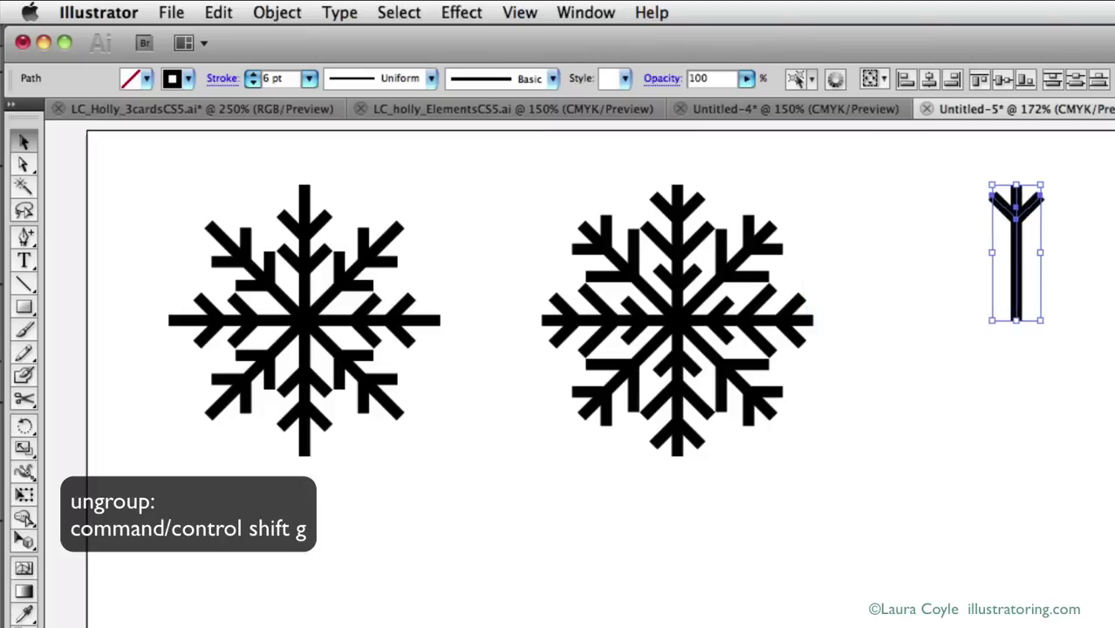
click(1102, 323)
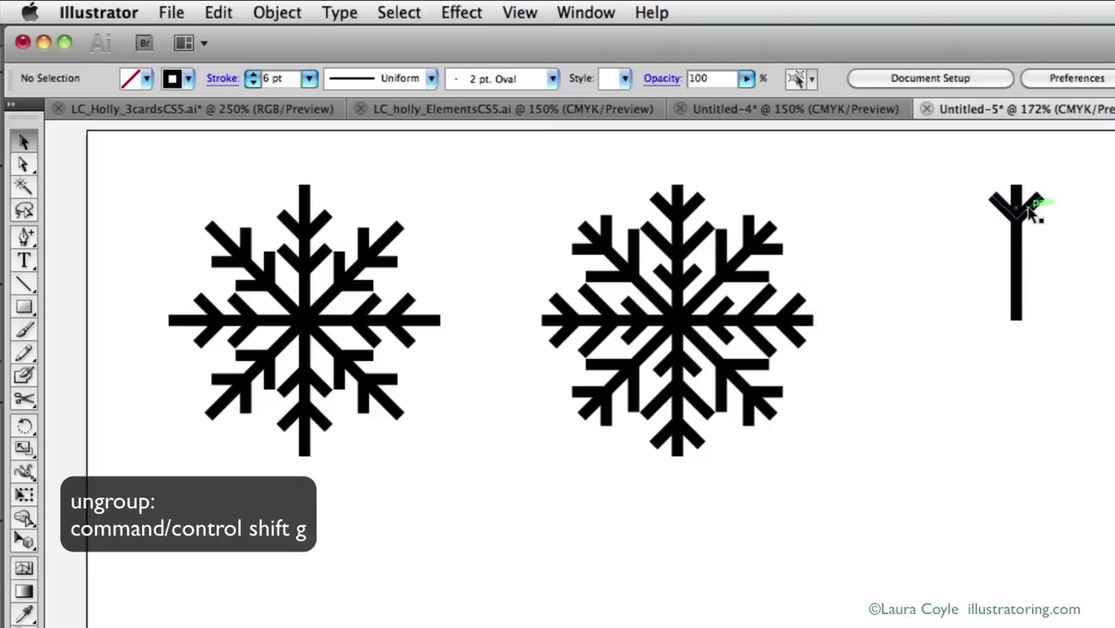
drag(1029, 218, 1018, 315)
click(1074, 381)
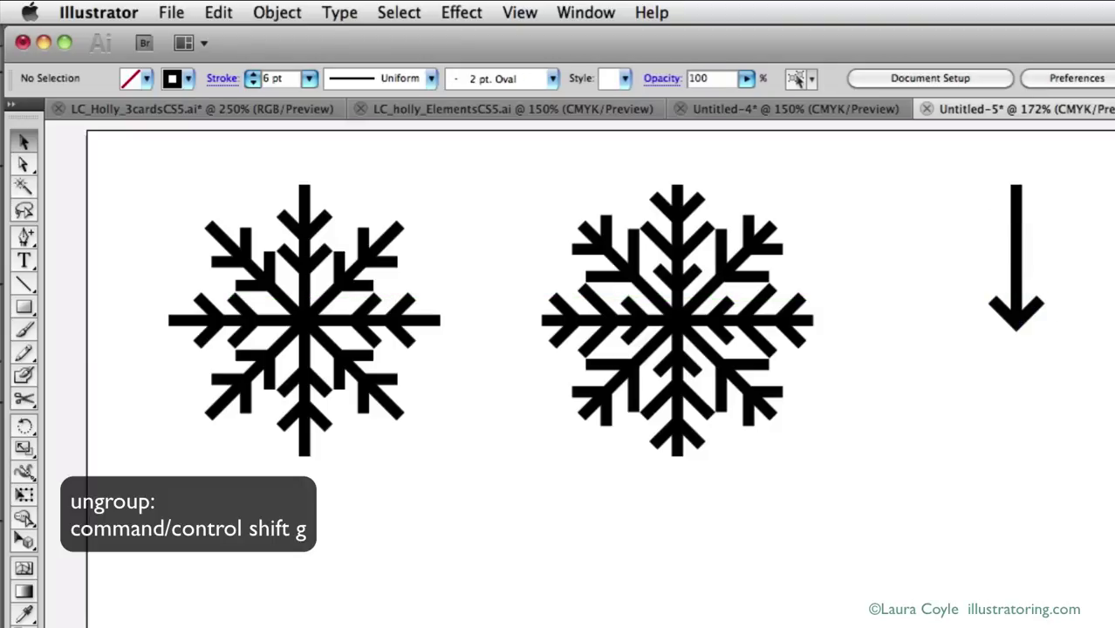
Stack arrowhead chevron copies evenly up the shaft using Paste in Front and repeated Cmd+D.
drag(1062, 270, 1029, 358)
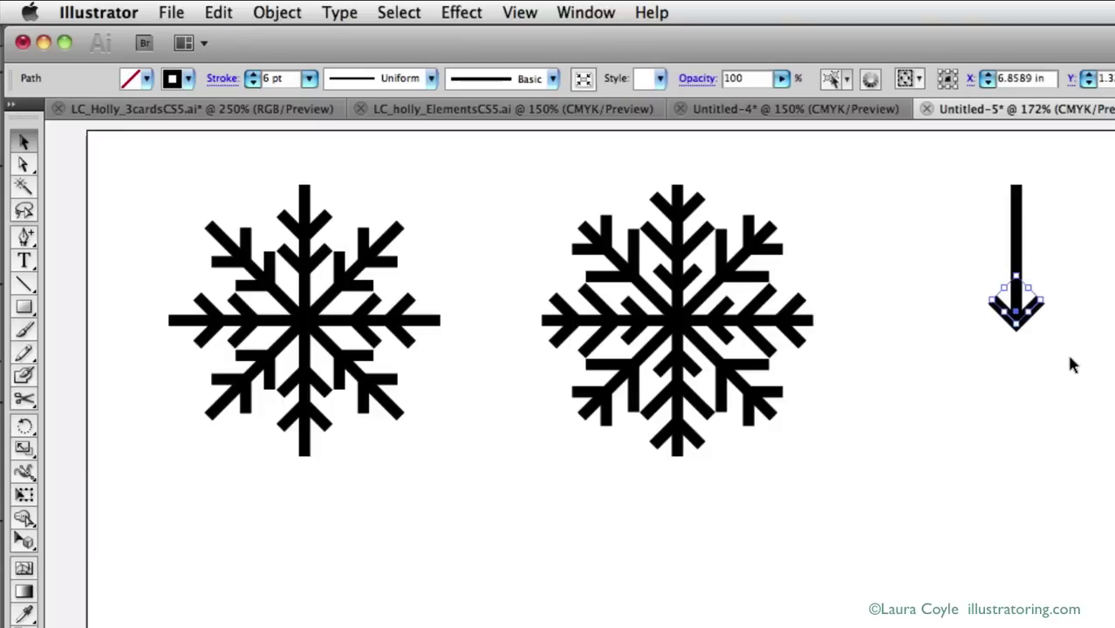
key(alt+shift+Up)
key(shift+Up)
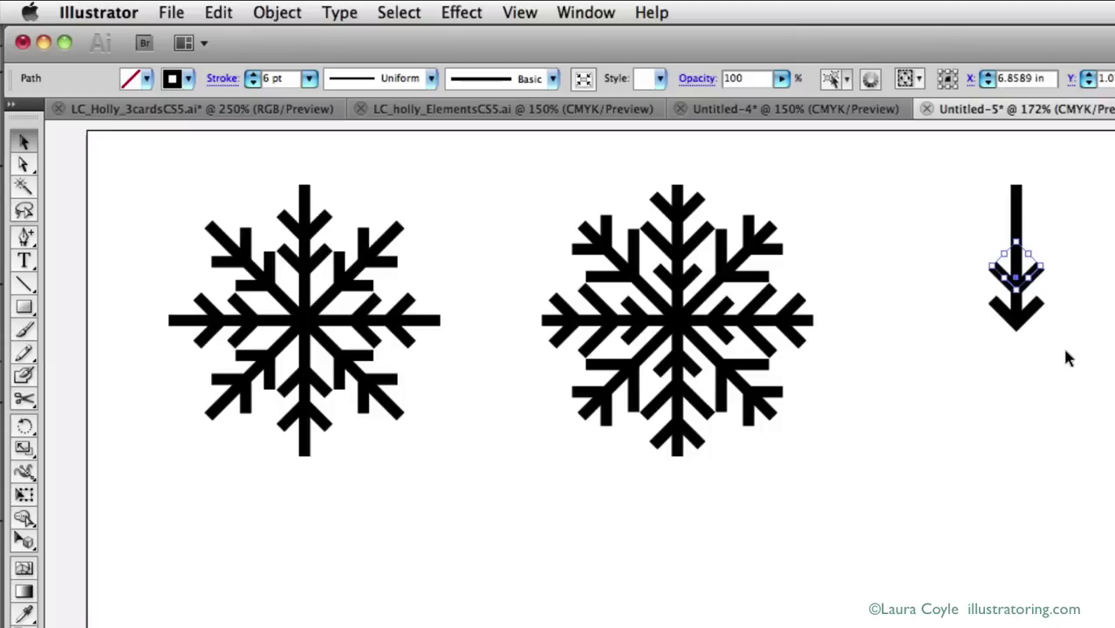
key(super+f)
key(a)
key(super+d)
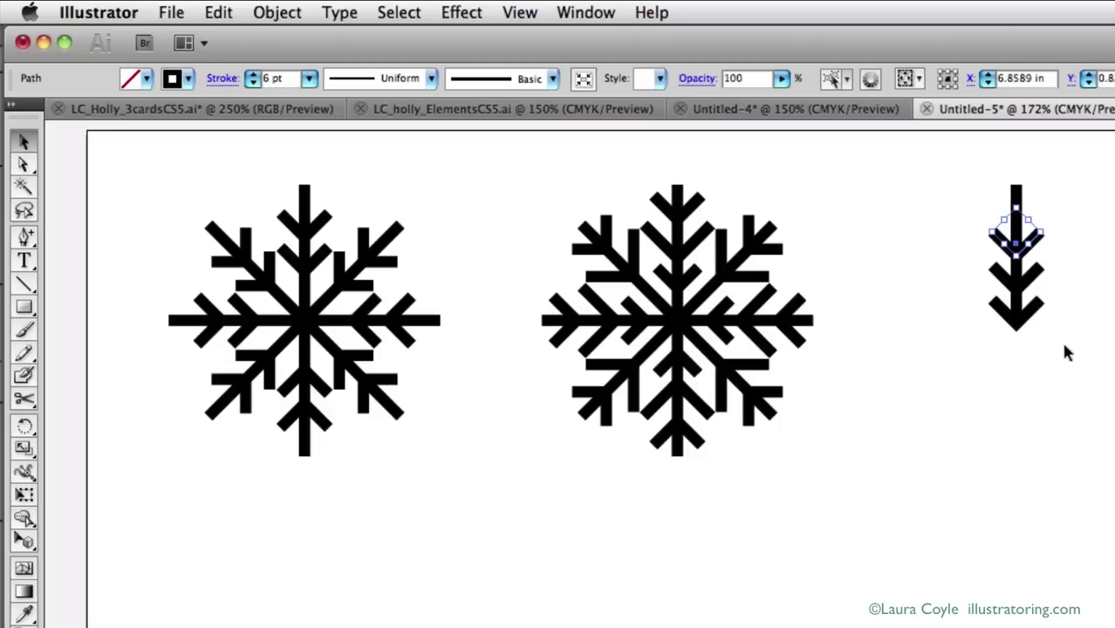
key(super+d)
key(super+d)
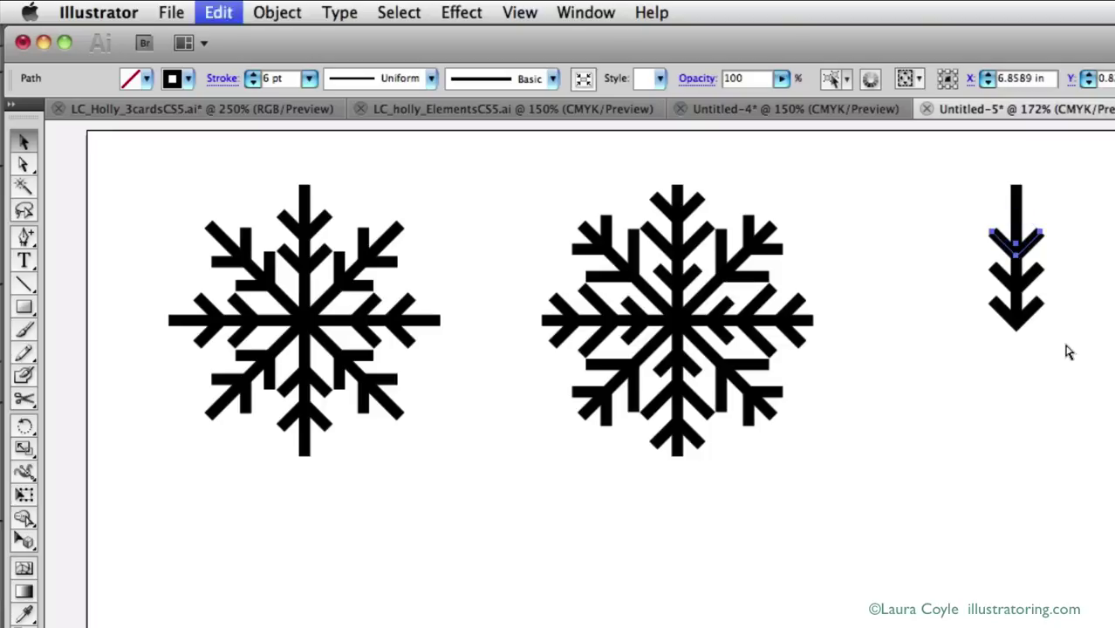
key(super+d)
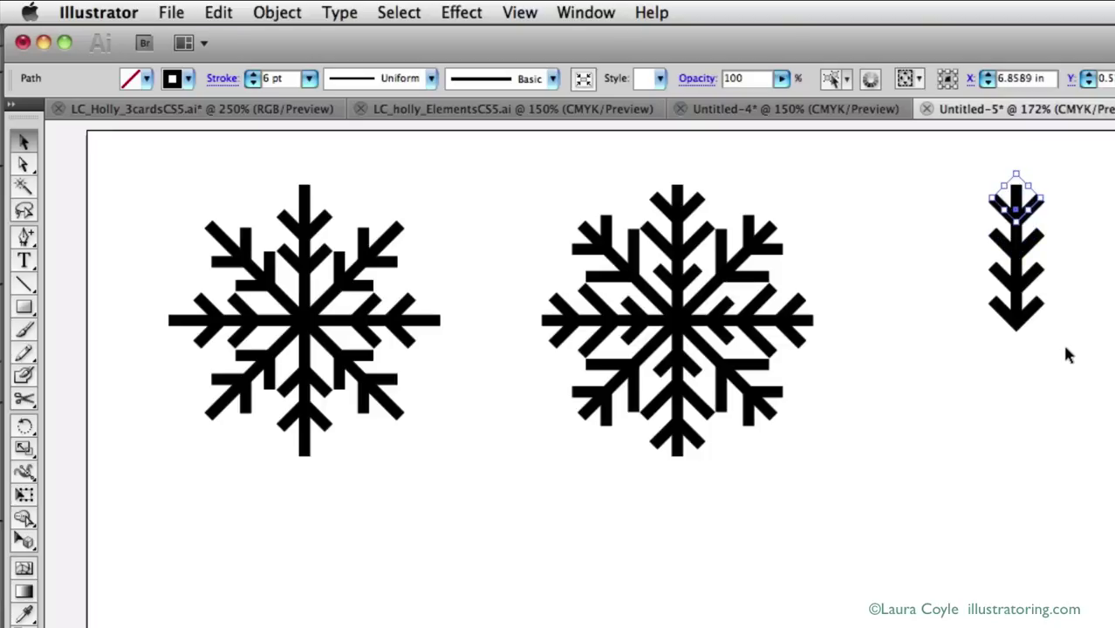
click(1066, 353)
Group the arrow into one arm and copy it rotated 60° around its bottom anchor.
drag(968, 170, 1085, 364)
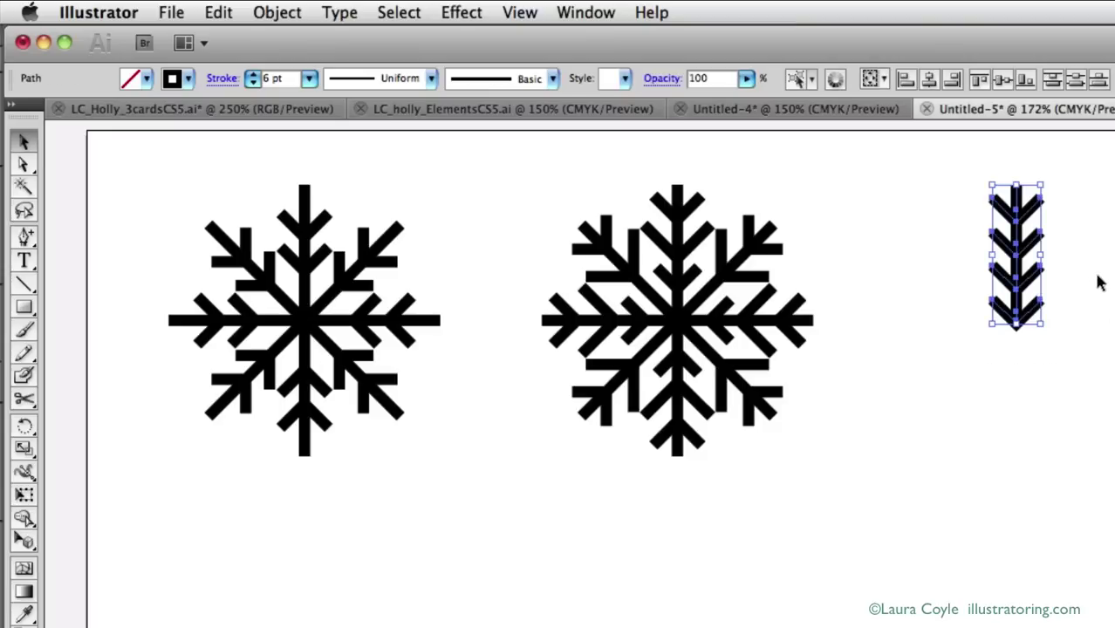
key(super+g)
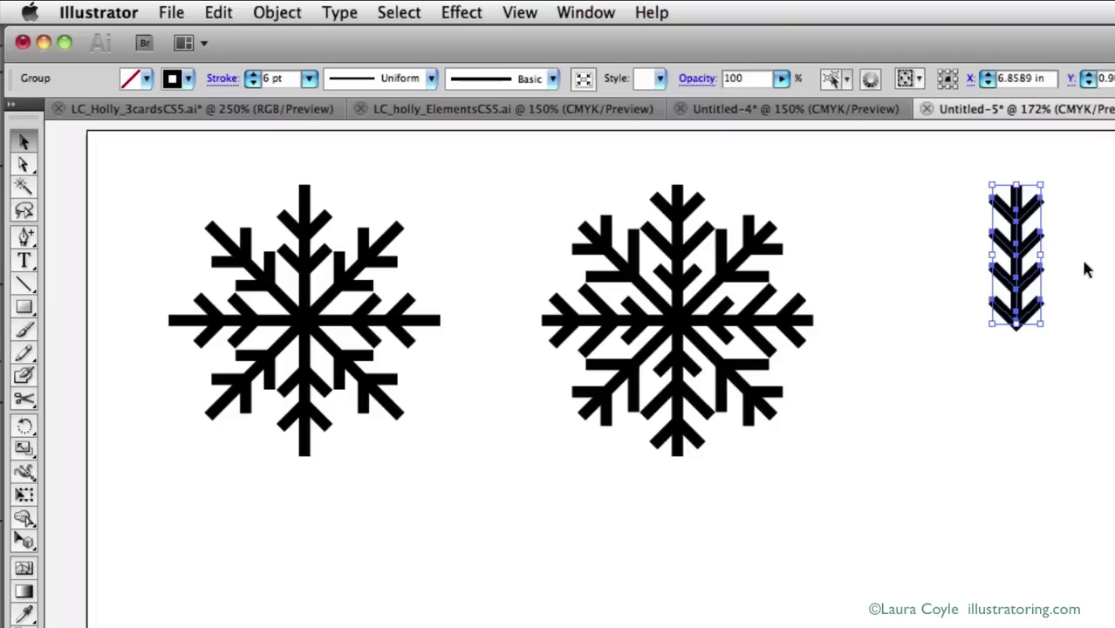
key(r)
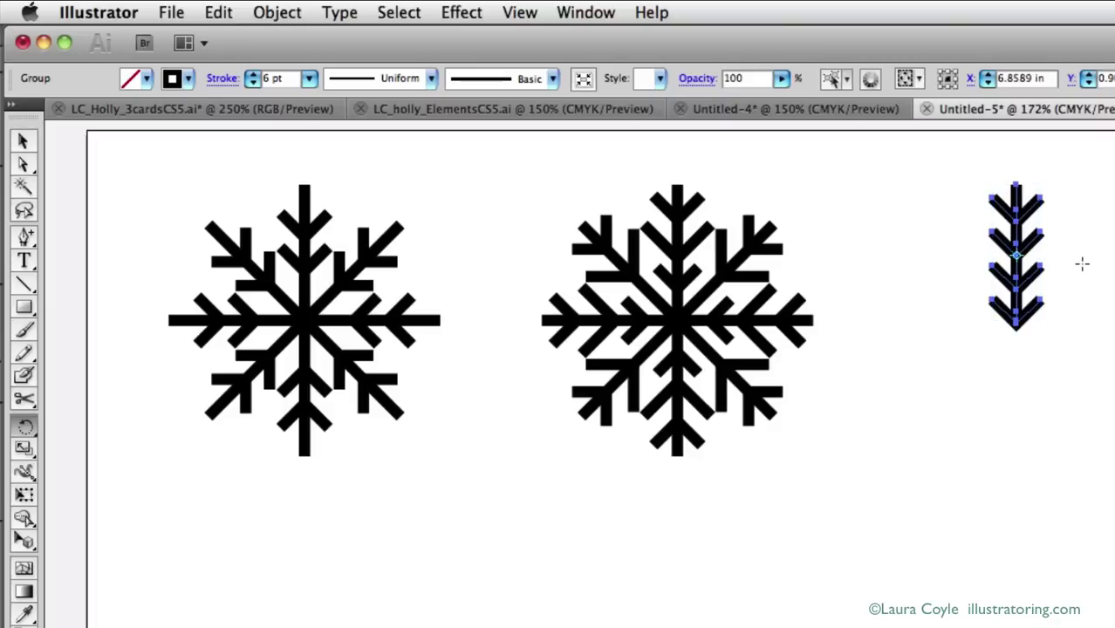
click(1016, 322)
drag(1015, 325, 1045, 349)
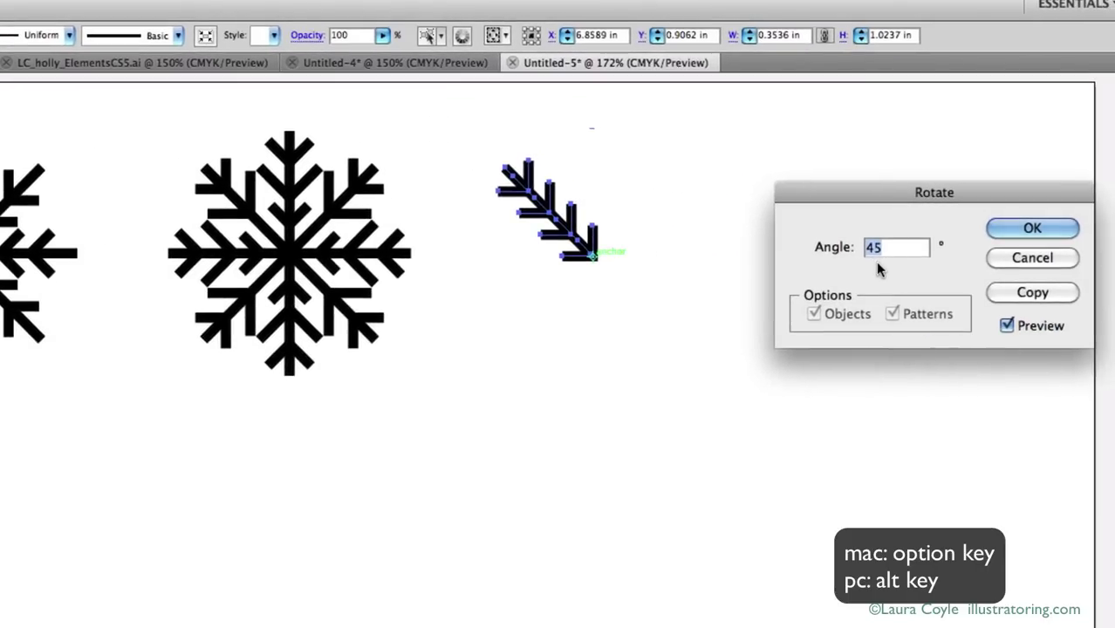
text(60)
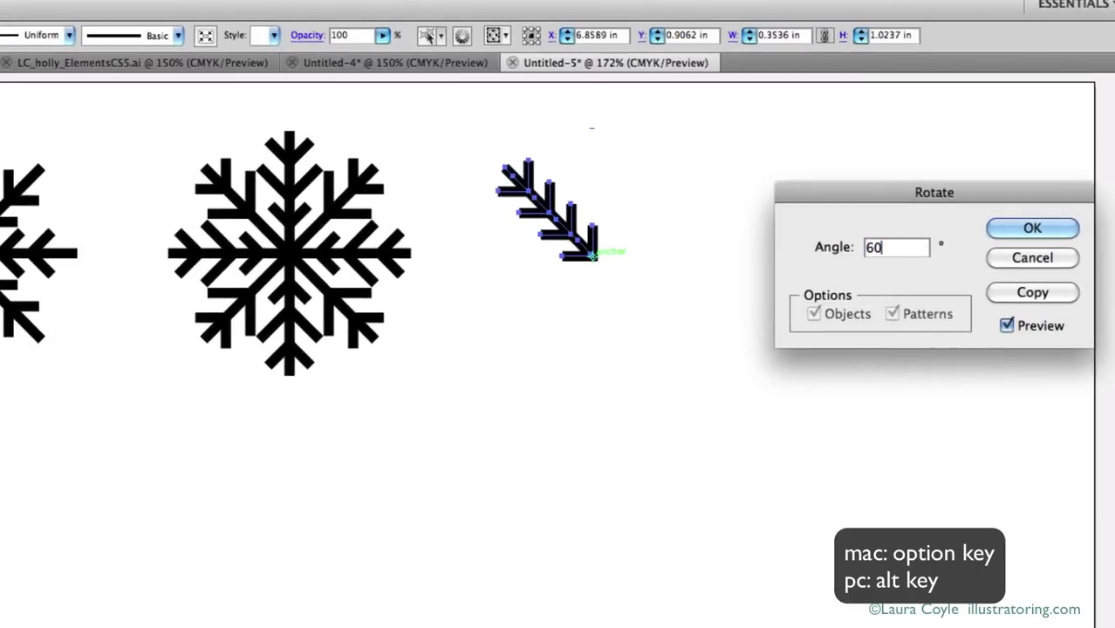
click(1043, 295)
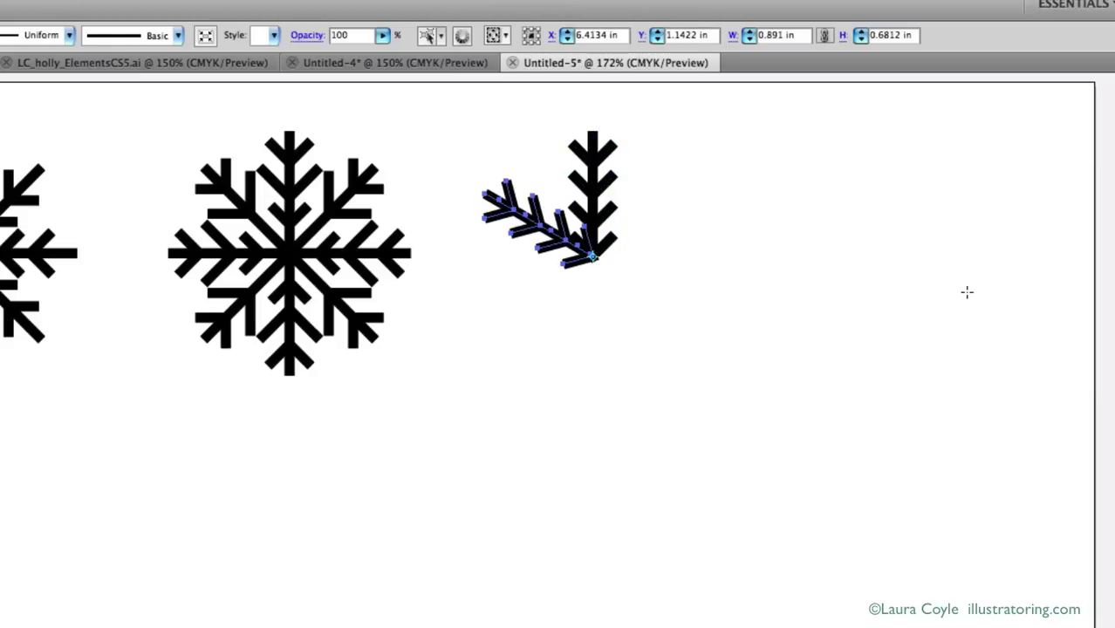
key(super+d)
key(super+d)
key(super+d)
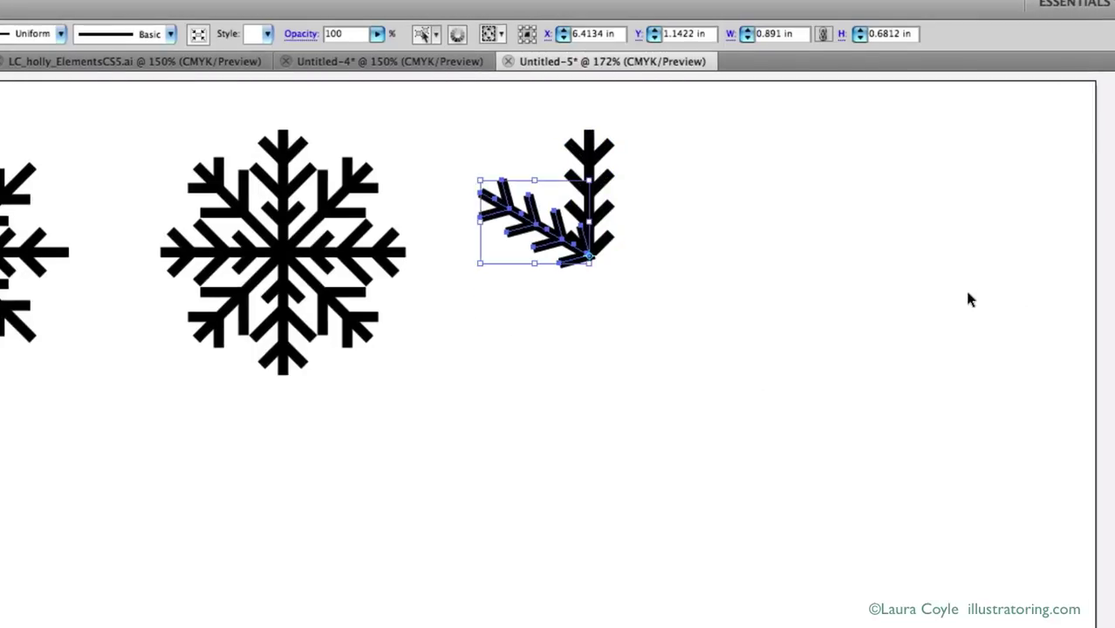
Repeat the 60° rotated copy to complete six arms, then check each snowflake's stroke by selecting it.
key(super+d)
key(super+d)
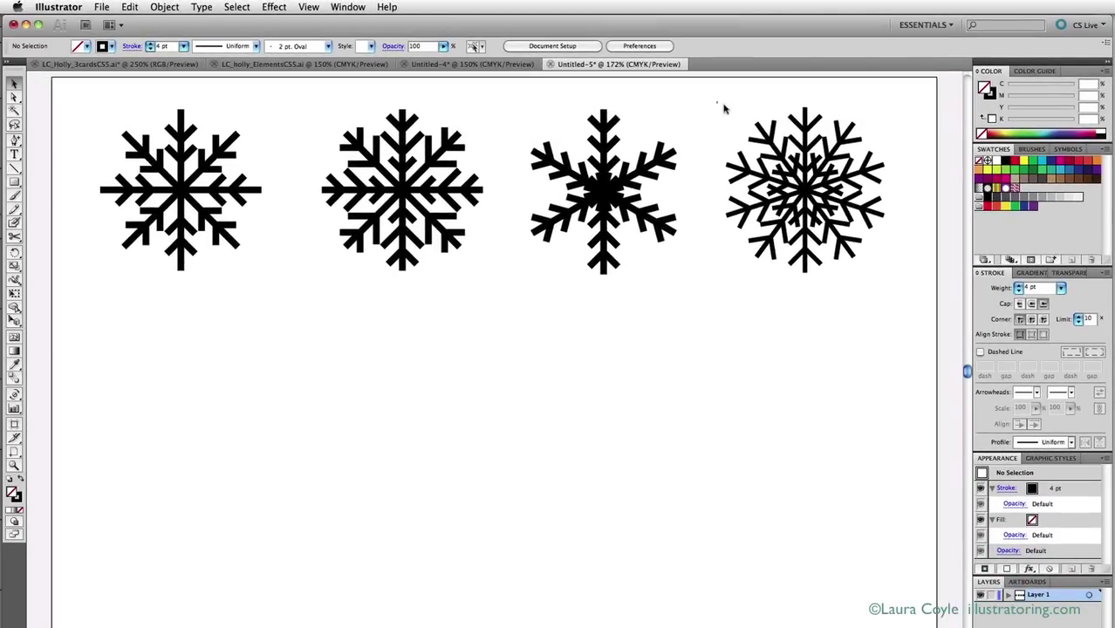
drag(720, 104, 870, 277)
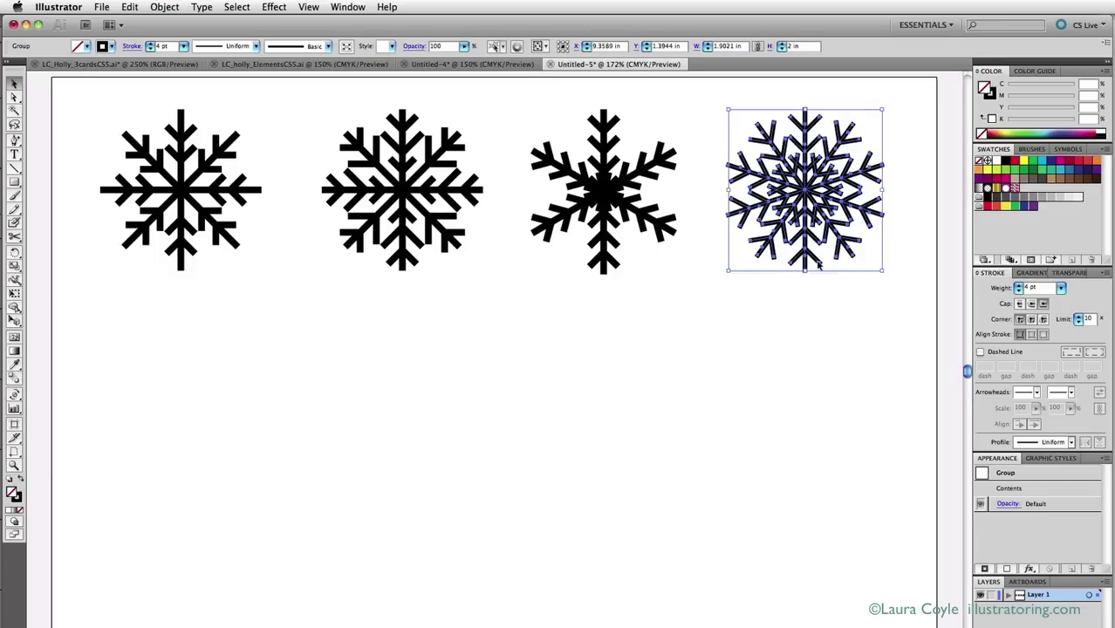
drag(527, 98, 673, 292)
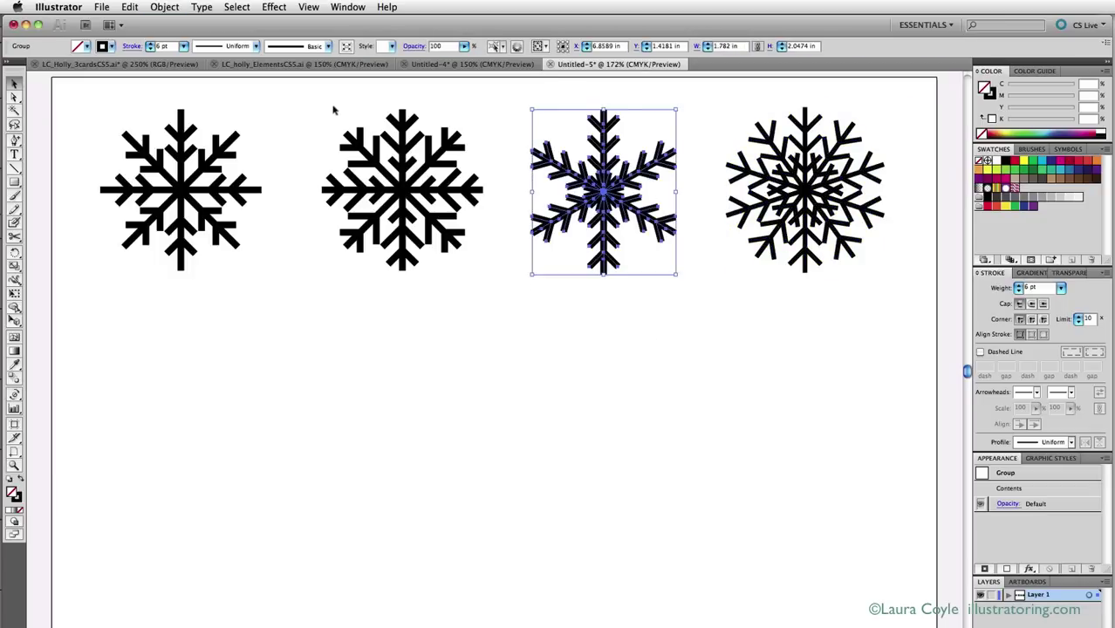
drag(315, 102, 485, 276)
drag(113, 94, 281, 304)
click(592, 320)
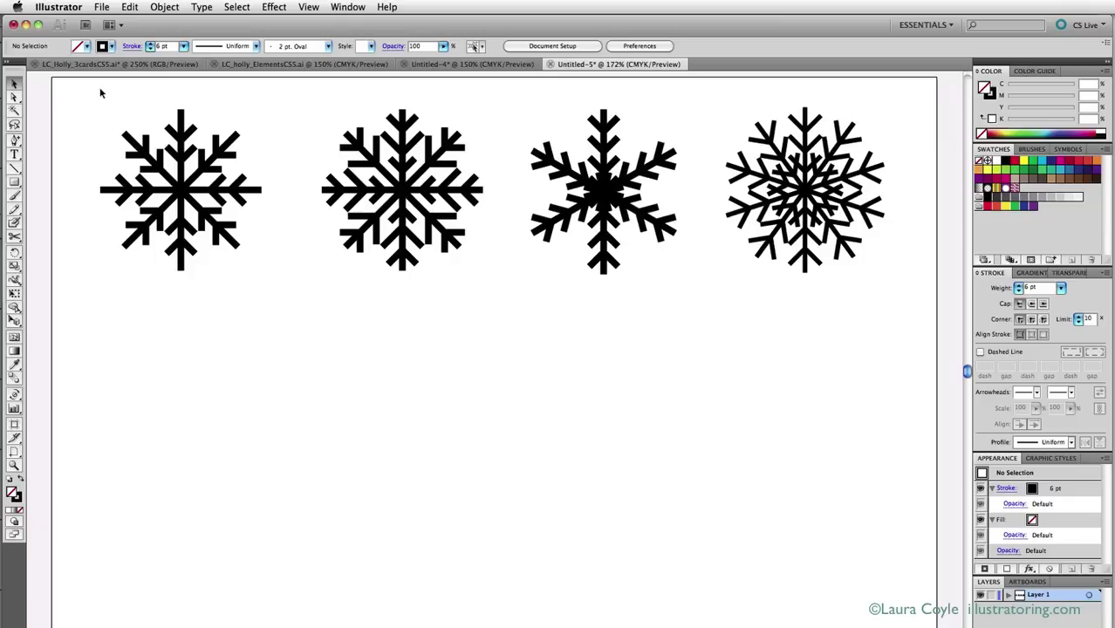
Option-drag a copy of all four snowflakes below the originals, then select the new bottom row.
drag(102, 89, 903, 298)
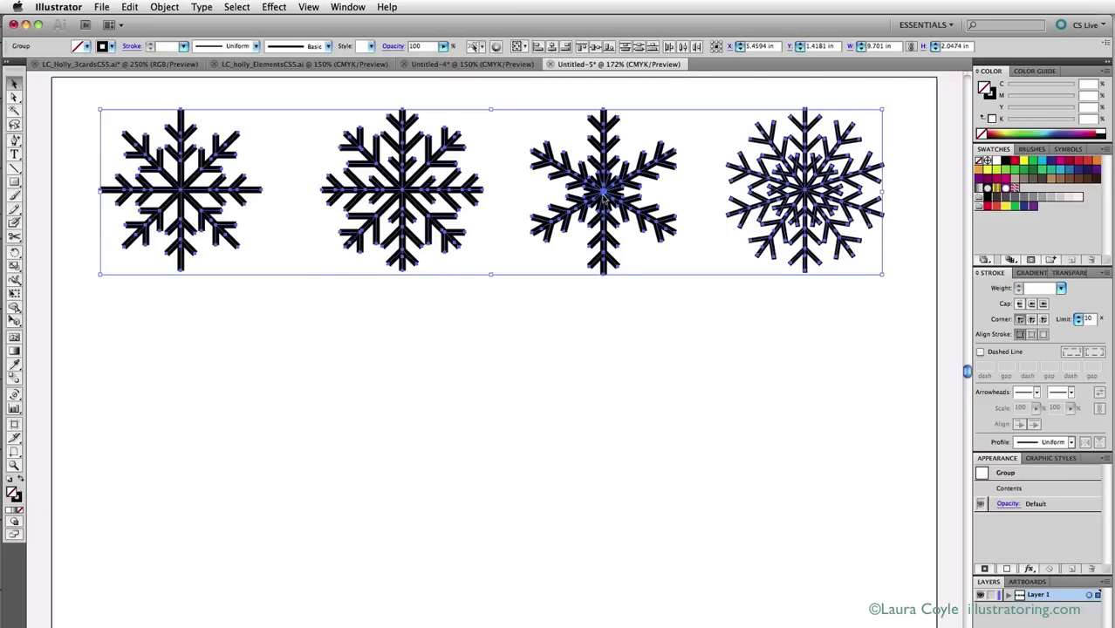
drag(604, 196, 606, 455)
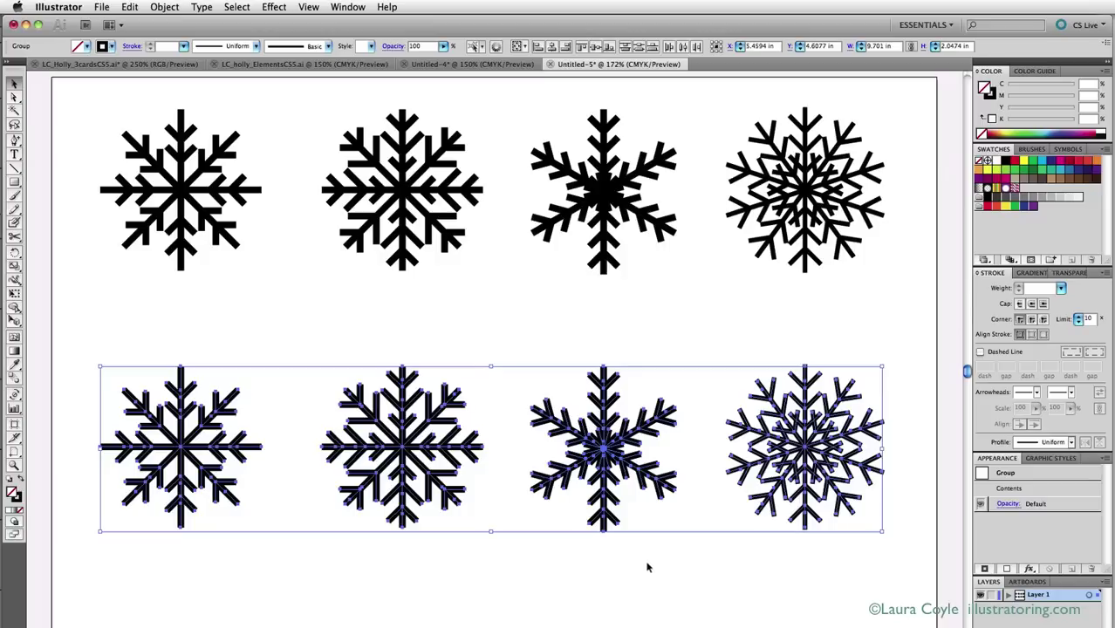
click(635, 580)
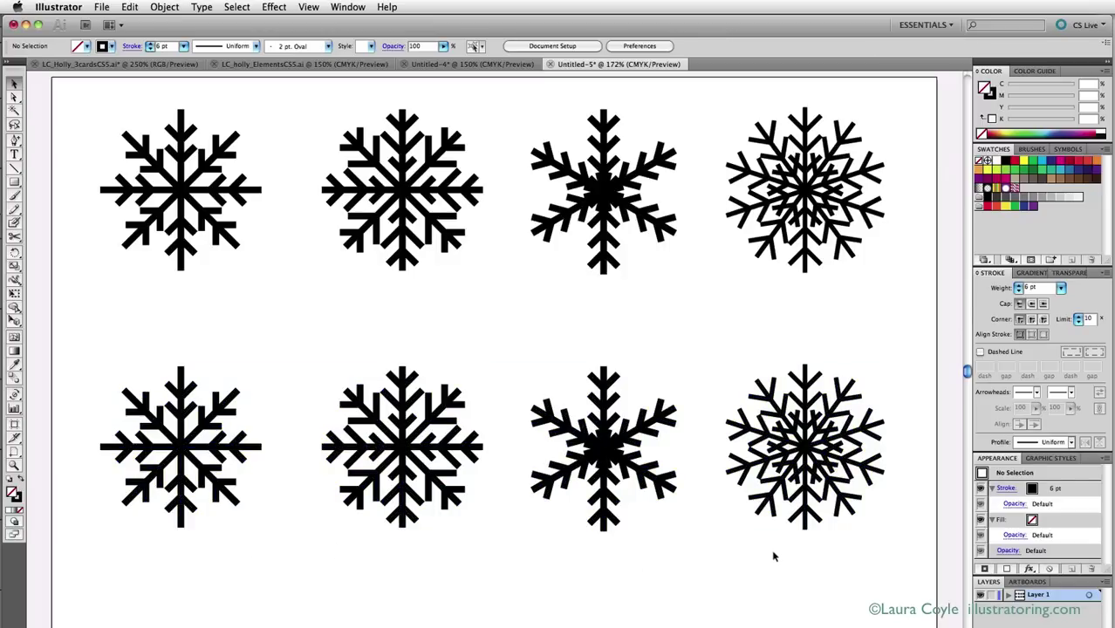
drag(94, 324, 896, 555)
Apply Object > Path > Outline Stroke to the selected bottom-row snowflakes.
click(170, 8)
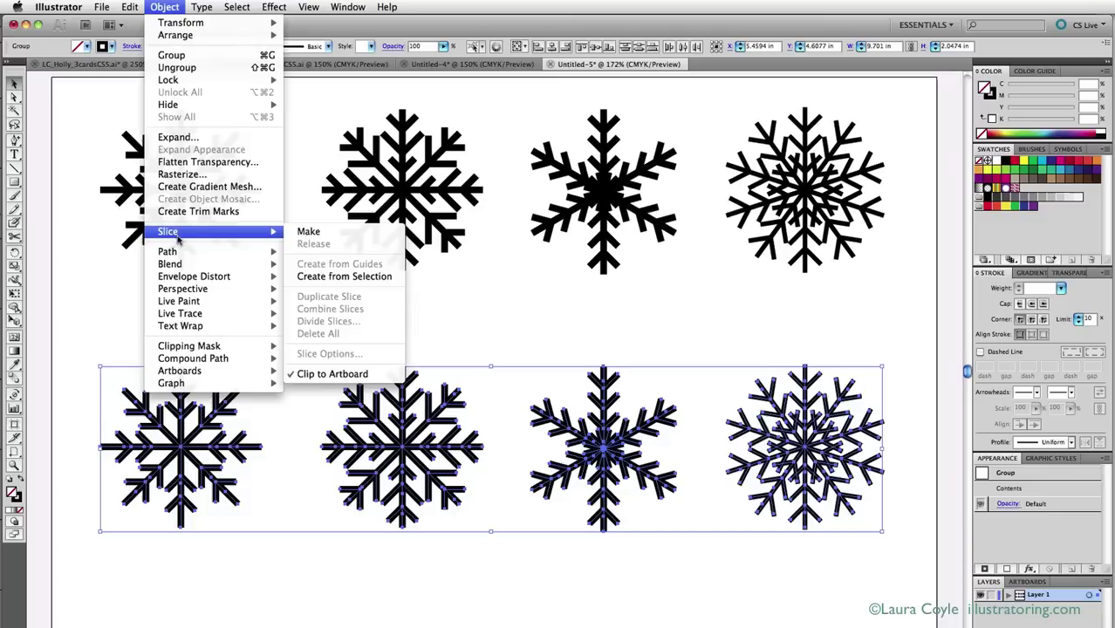
mouse_move(179, 252)
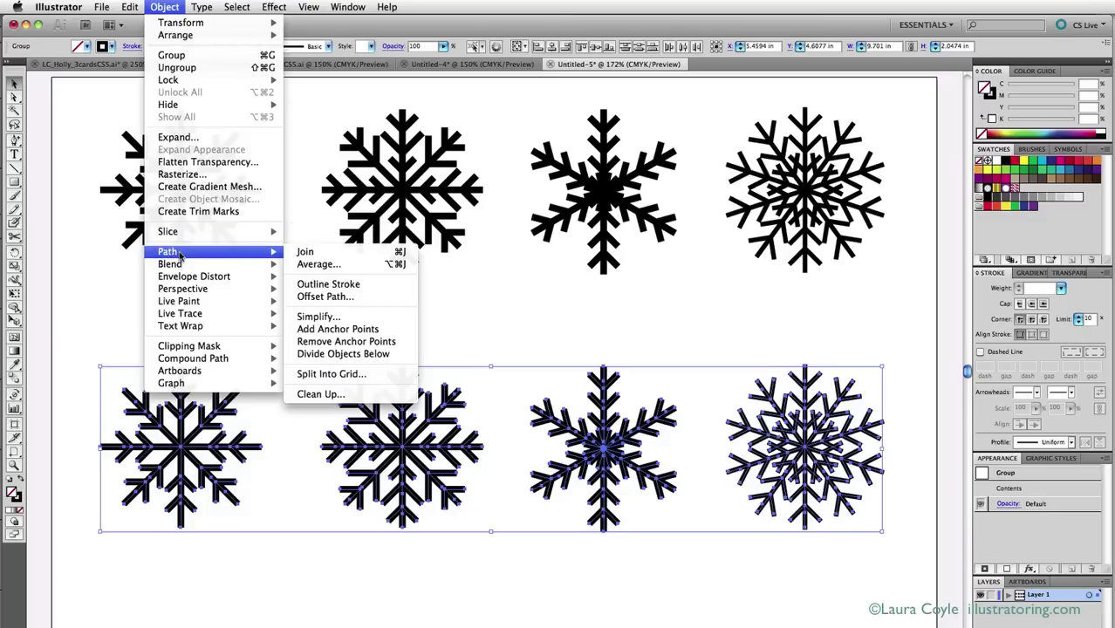
click(379, 290)
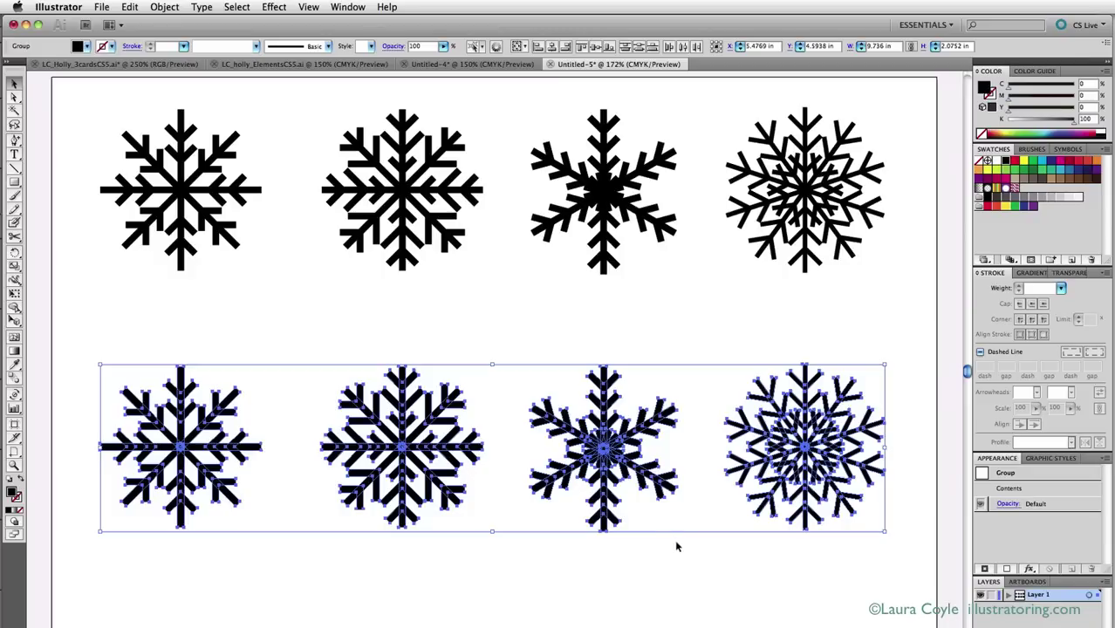
Deselect the bottom row and show the Pathfinder panel from the Window menu.
click(676, 545)
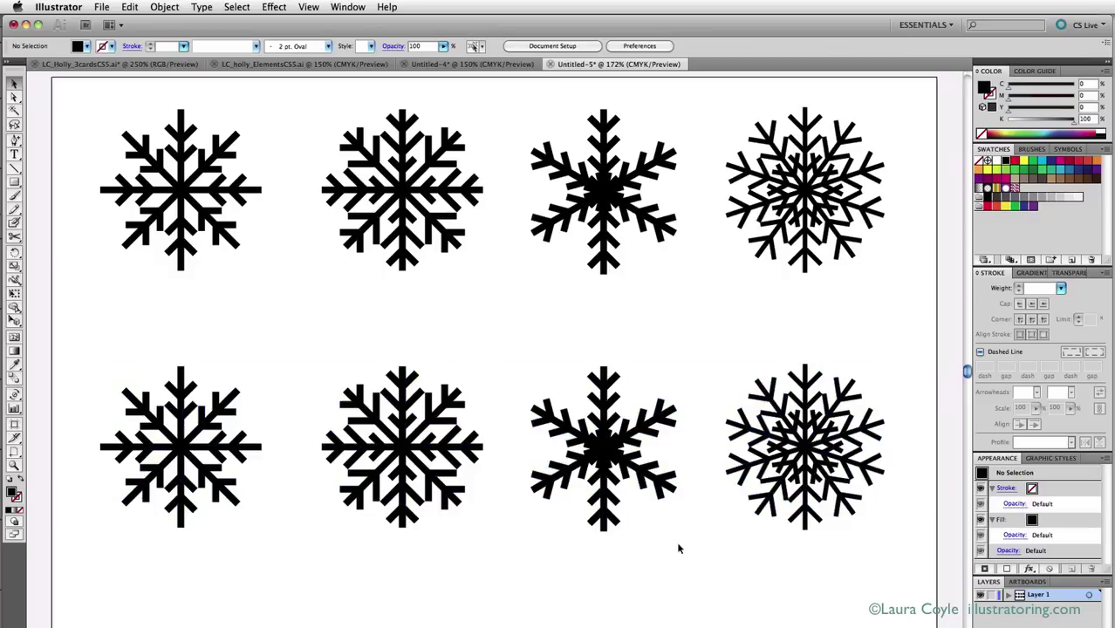
click(348, 8)
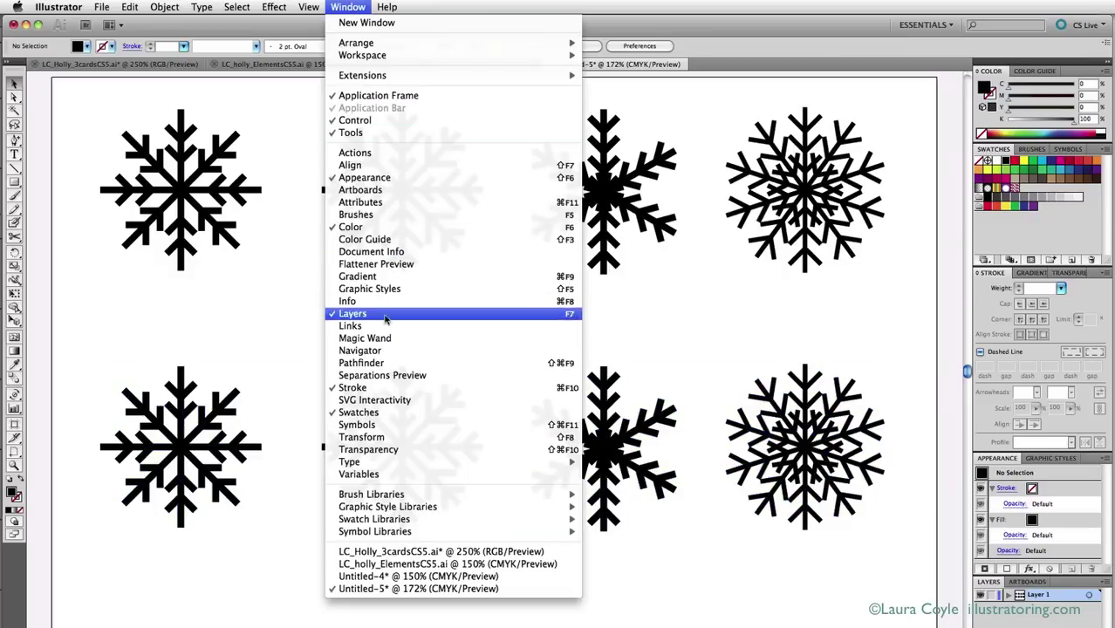
click(388, 362)
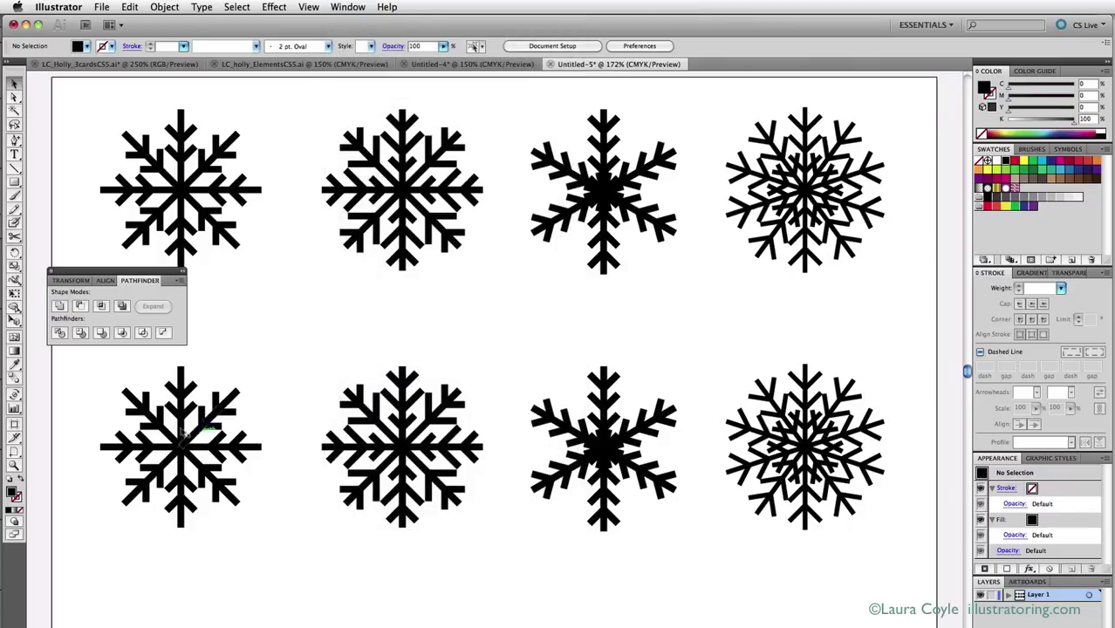
Unite the first and second bottom-row snowflakes, each into a single shape.
drag(94, 378, 262, 529)
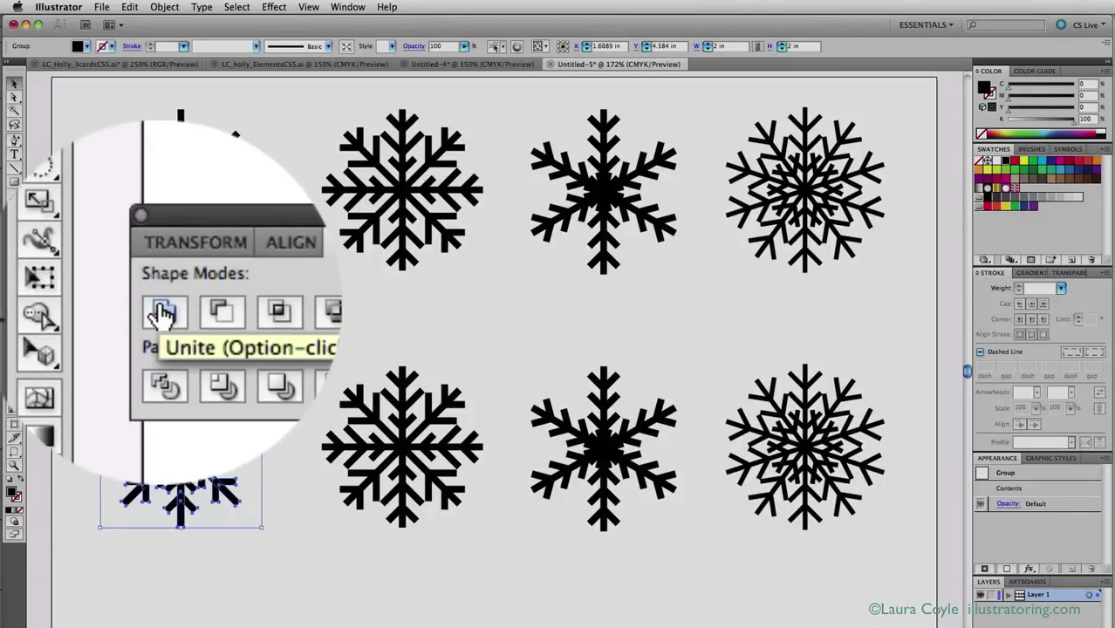
click(162, 313)
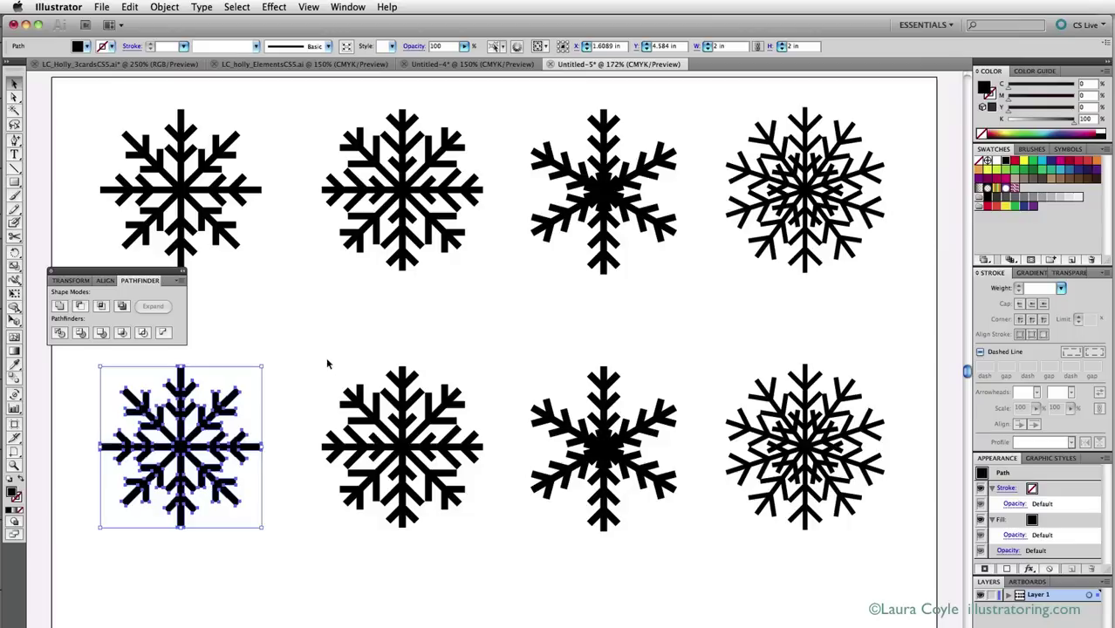
drag(321, 347, 467, 541)
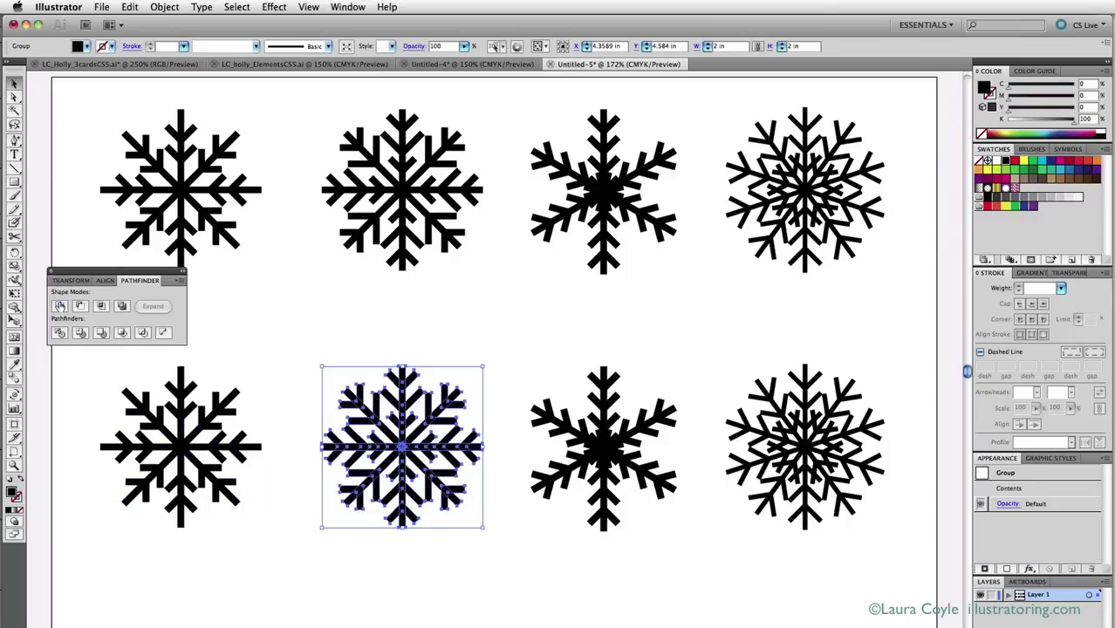
click(59, 307)
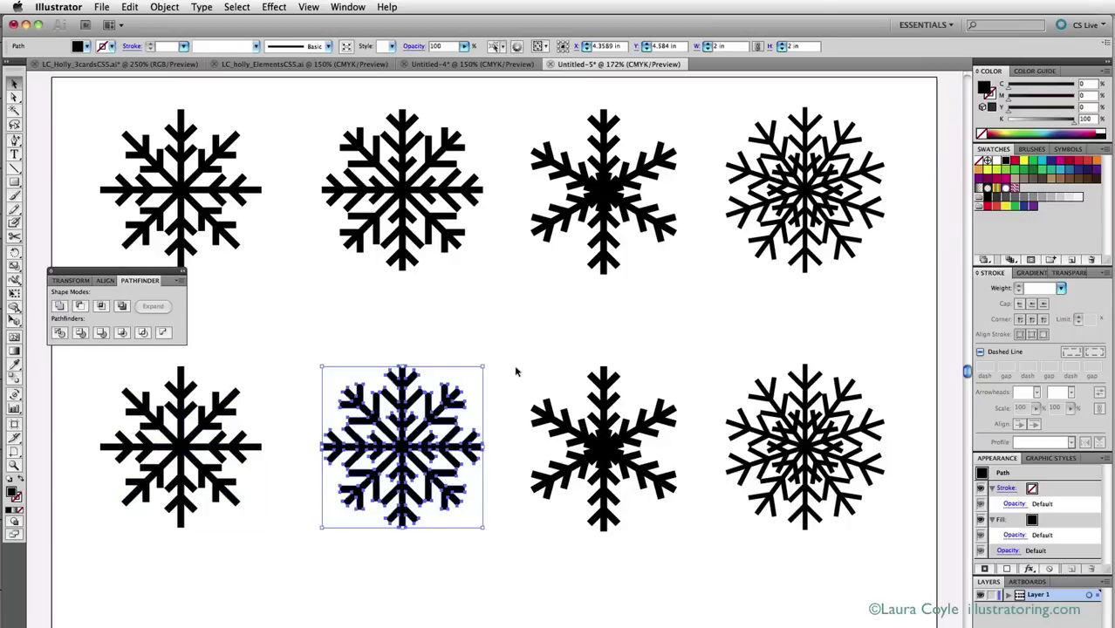
click(410, 323)
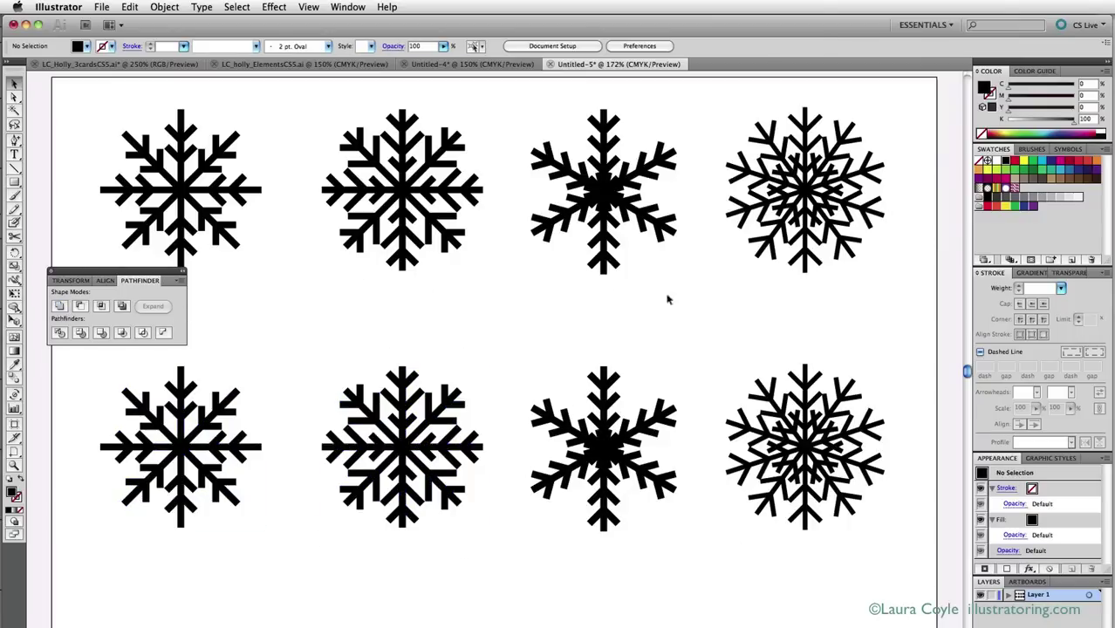